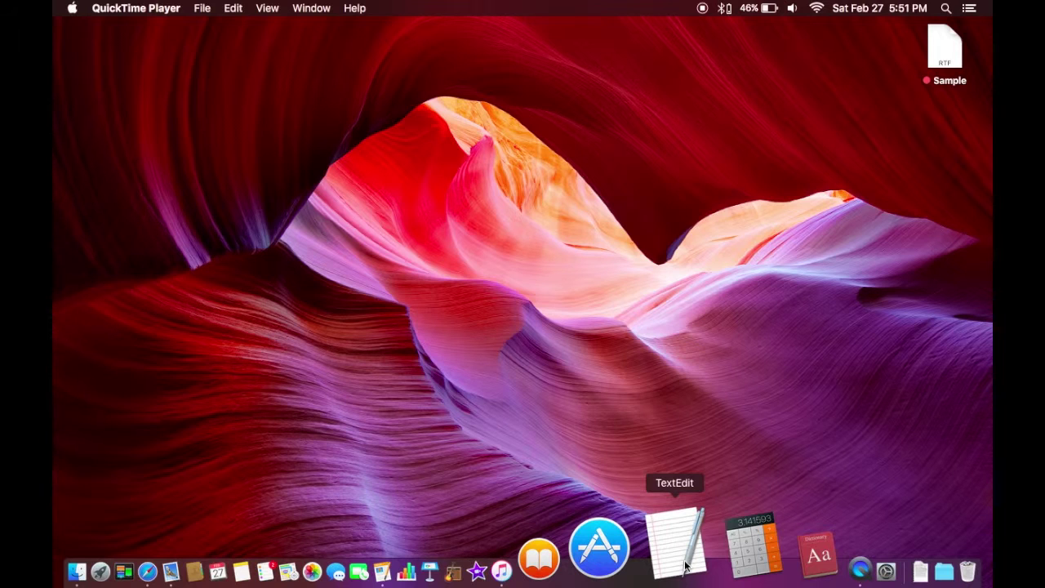
# Create a new TextEdit document and save it on the Desktop as Sample2 with a Blue tag
pyautogui.click(684, 565)
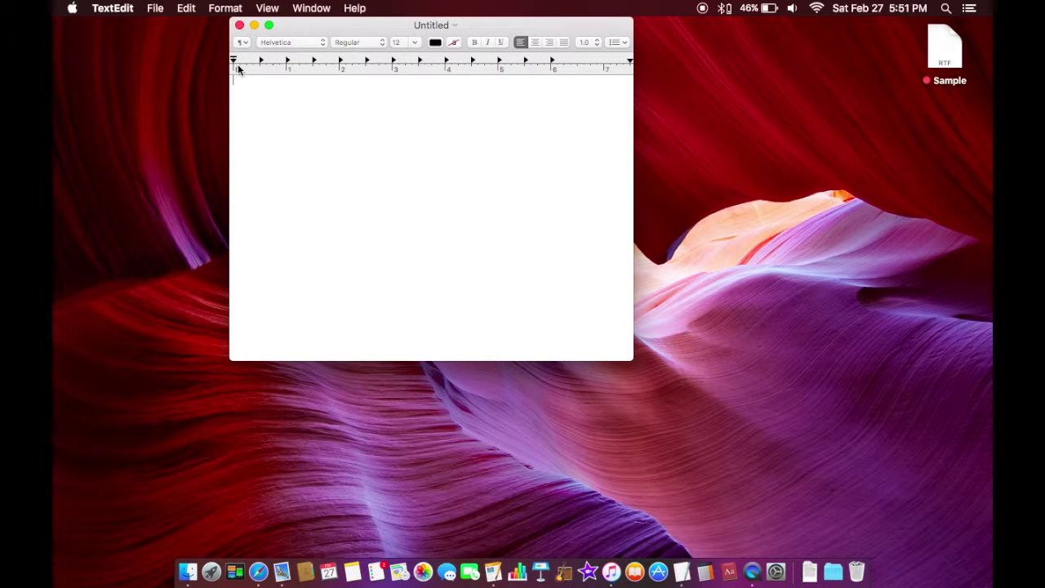
pyautogui.click(456, 25)
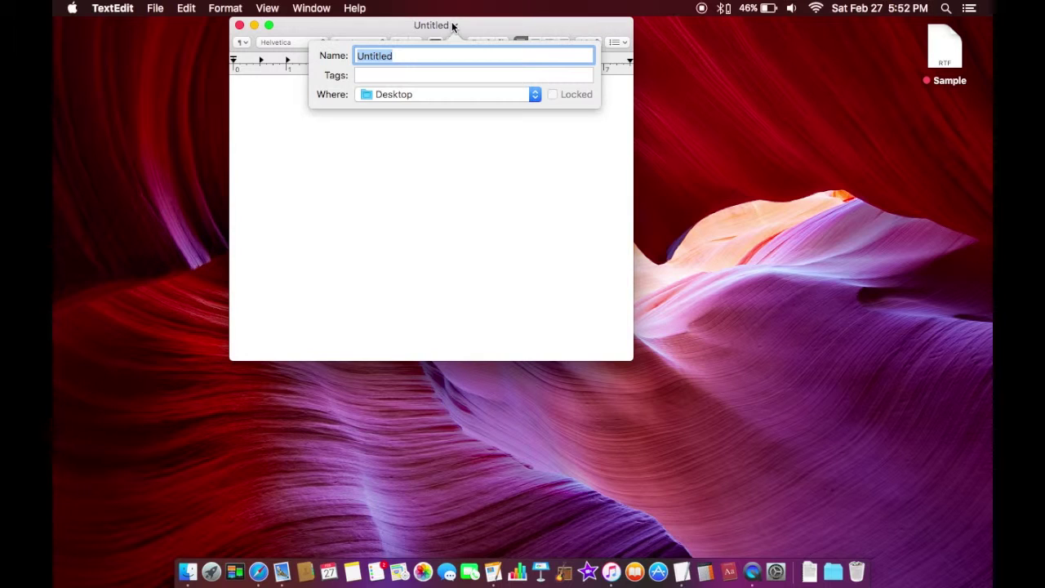
pyautogui.write('Sample2')
pyautogui.click(487, 76)
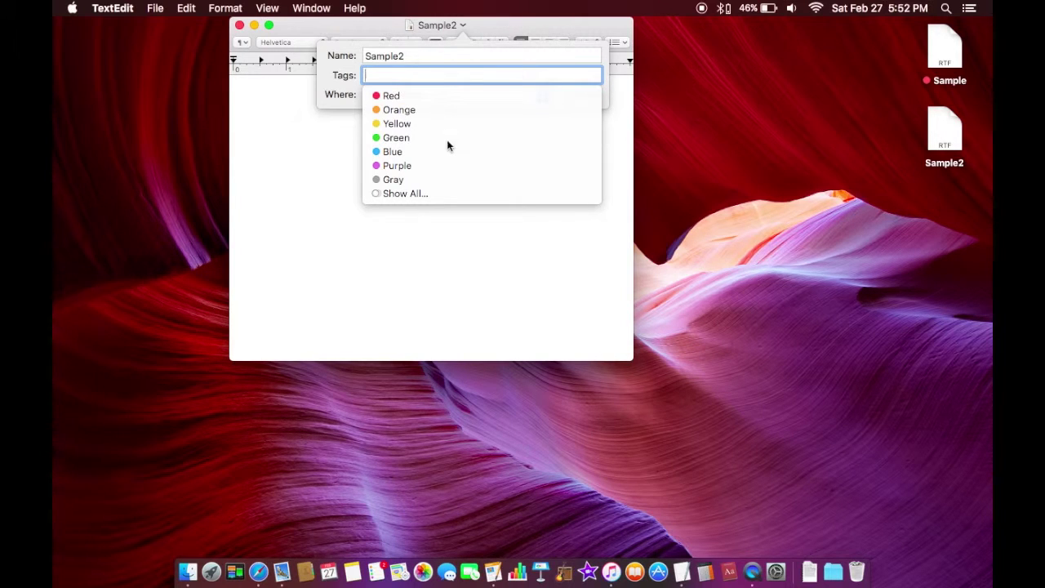
pyautogui.click(399, 152)
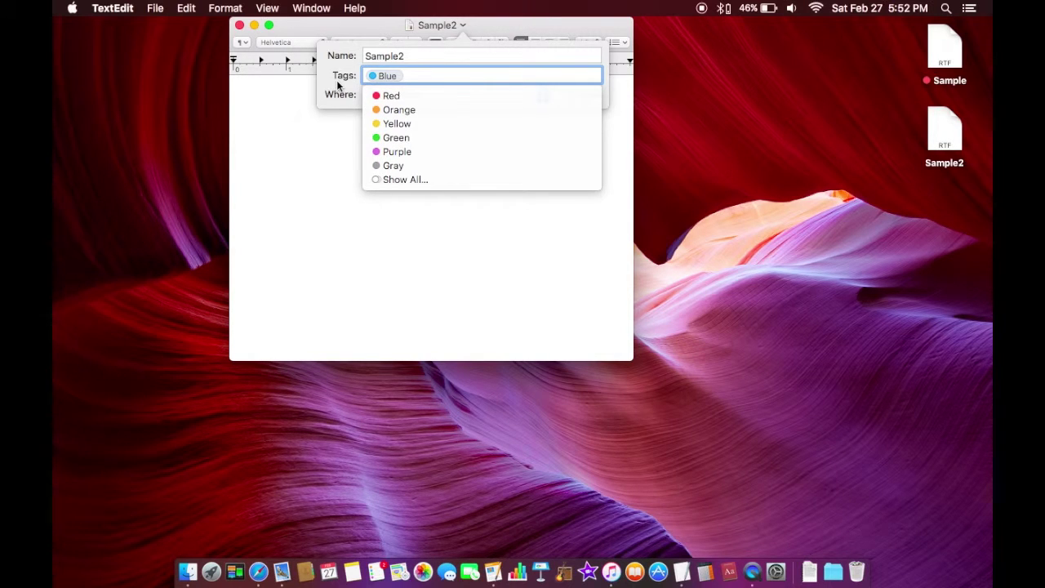
pyautogui.click(369, 54)
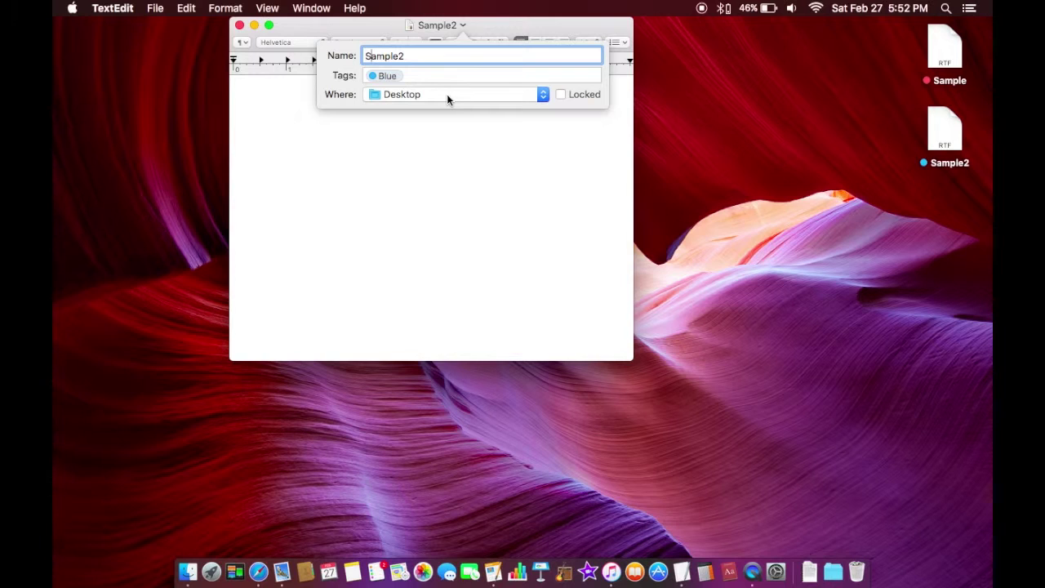
pyautogui.click(455, 29)
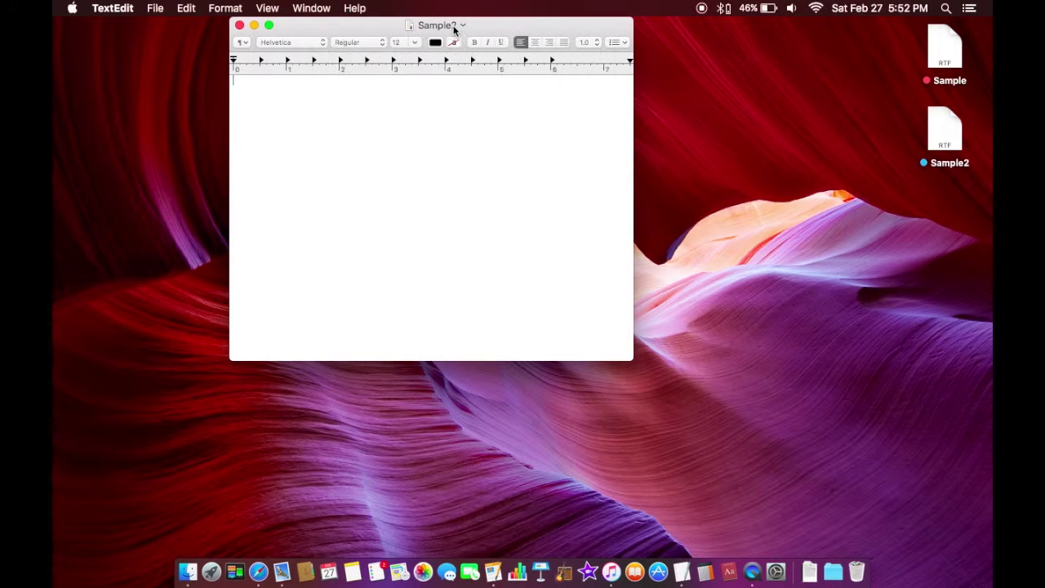
pyautogui.click(242, 44)
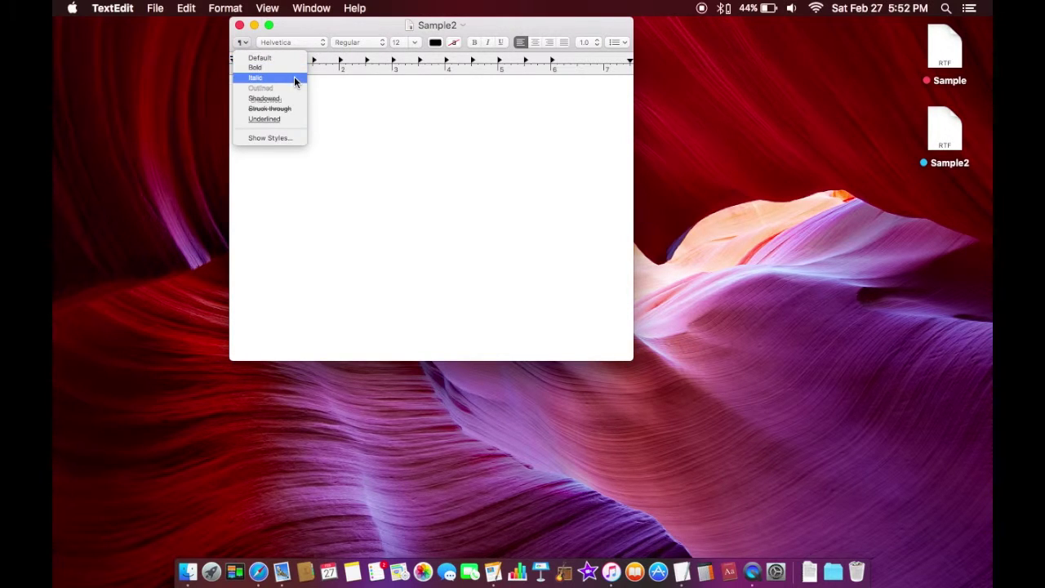
pyautogui.click(296, 120)
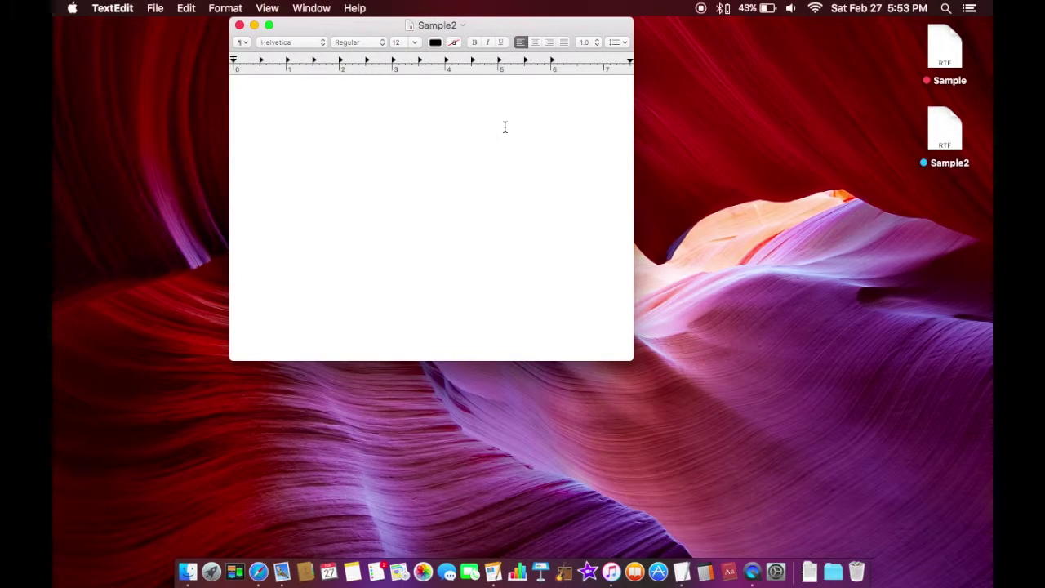
# Enter the text "Typing words" in the blank document
pyautogui.write('Typin')
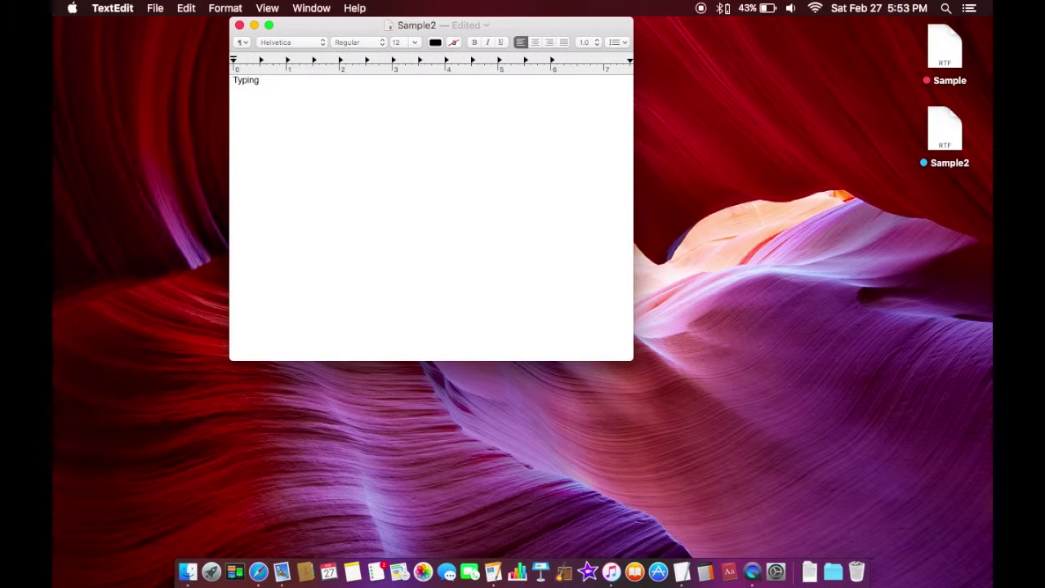
pyautogui.write('g words')
pyautogui.press('Return')
# Select the text "Typing words", look through the available fonts and bring up the full Fonts window
pyautogui.moveTo(440, 81); pyautogui.dragTo(234, 80)
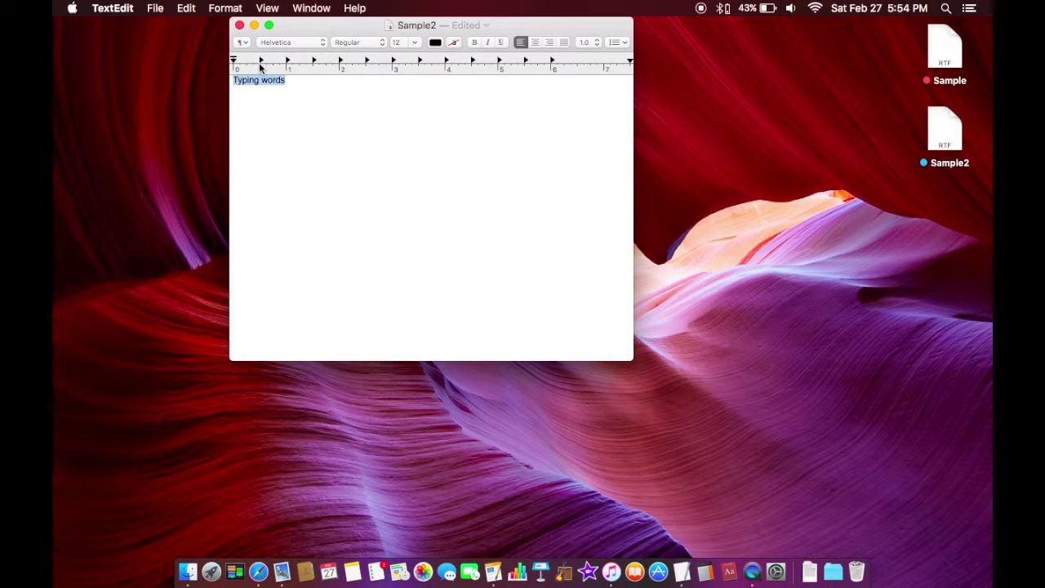
pyautogui.click(289, 48)
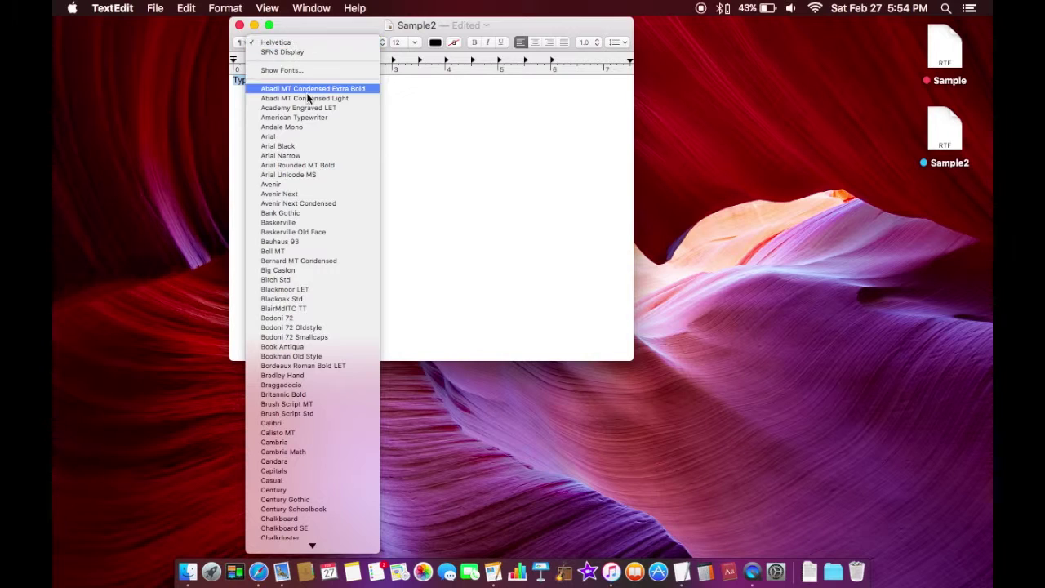
pyautogui.scroll(3, 310, 103)
pyautogui.scroll(-10, 310, 105)
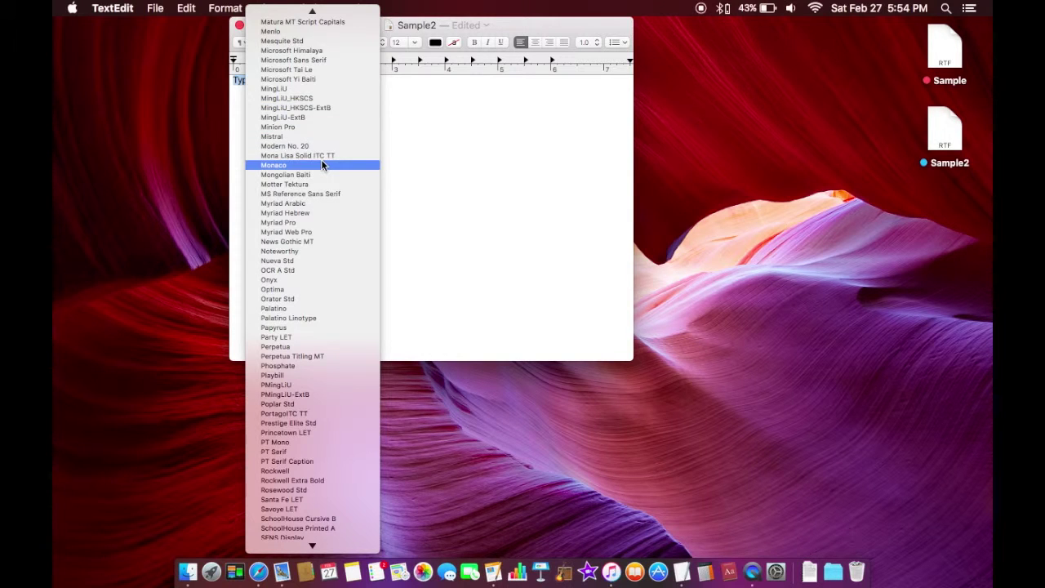
pyautogui.scroll(10, 322, 163)
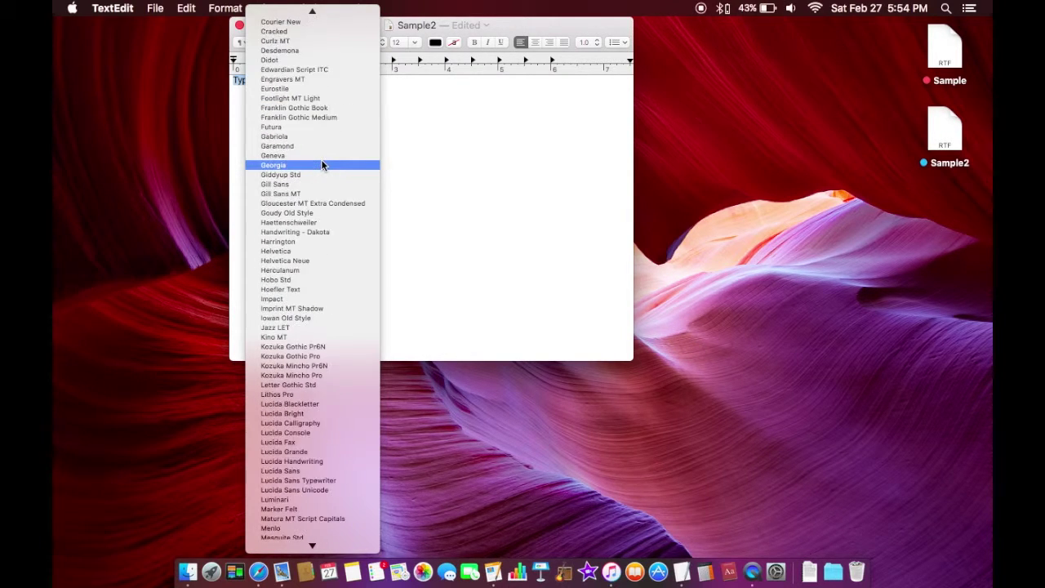
pyautogui.scroll(8, 321, 163)
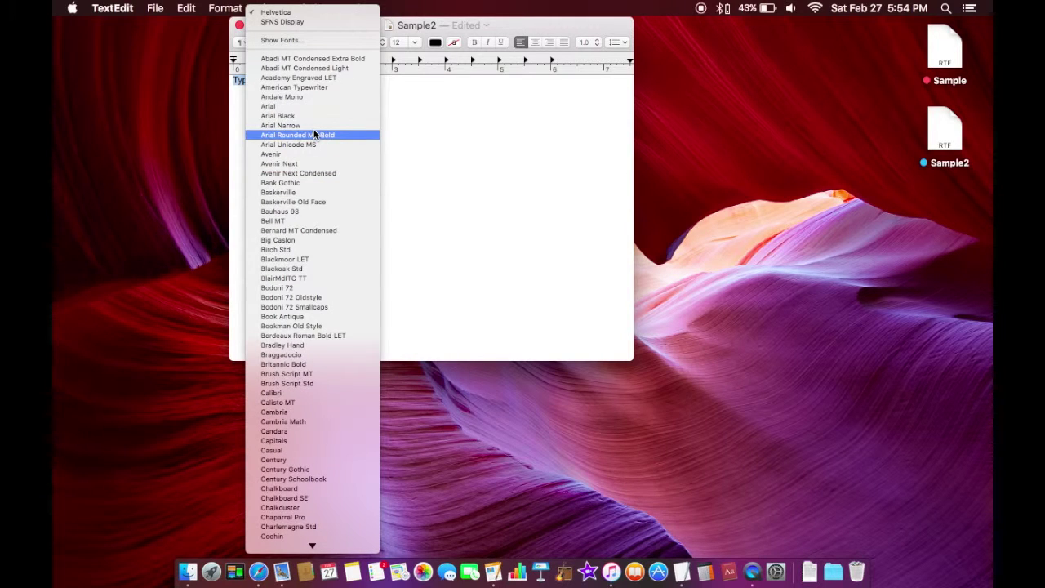
pyautogui.click(303, 39)
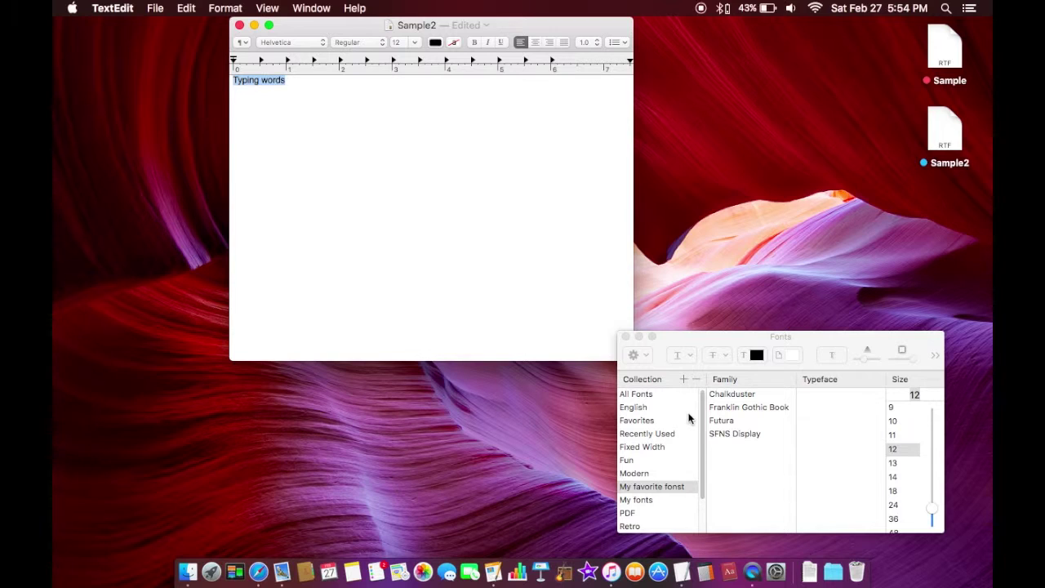
# Set the selected text's font to Lucida Grande from the All Fonts collection and close the Fonts window
pyautogui.click(667, 408)
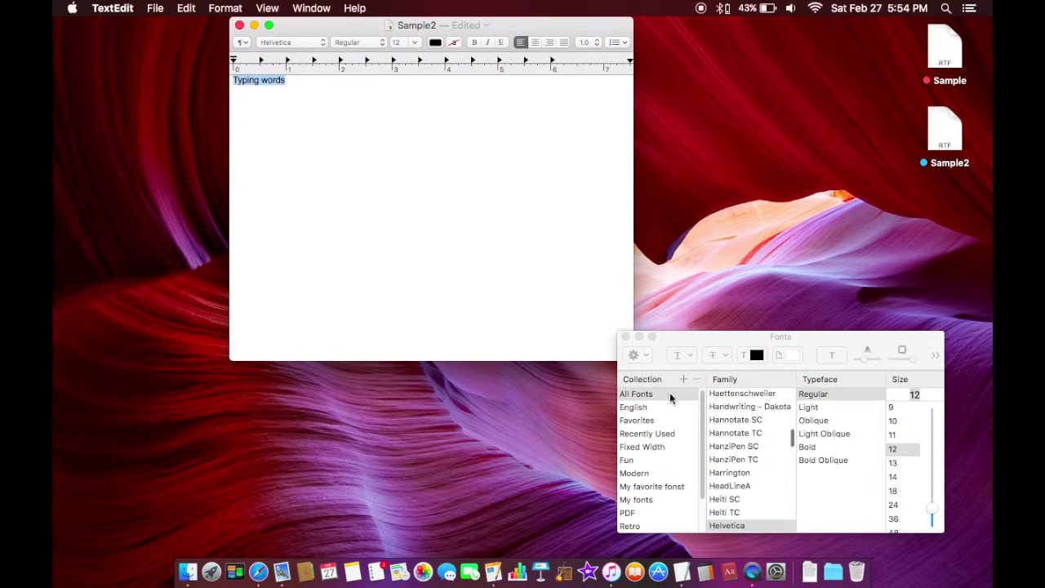
pyautogui.click(668, 420)
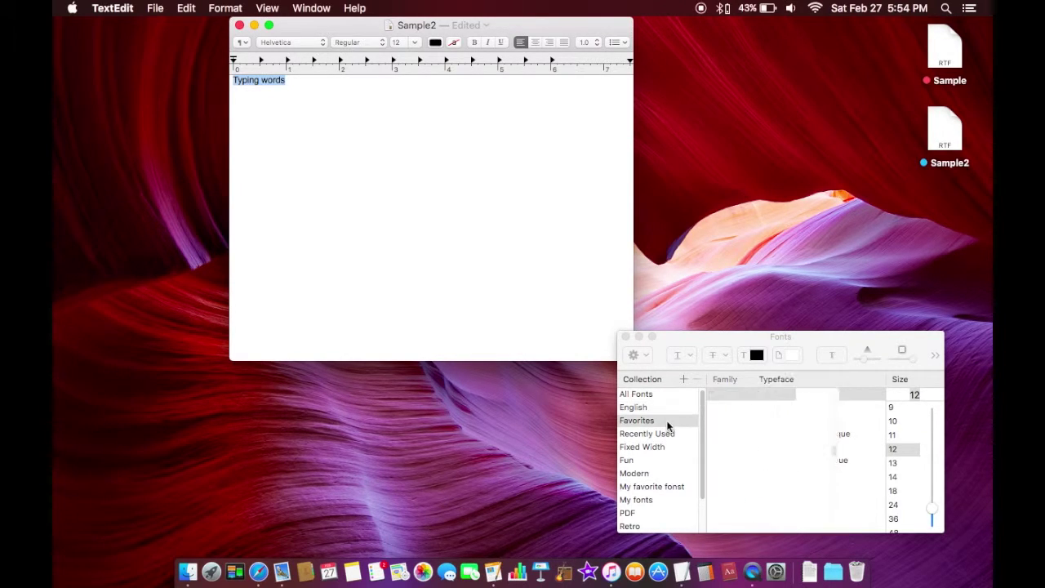
pyautogui.click(672, 408)
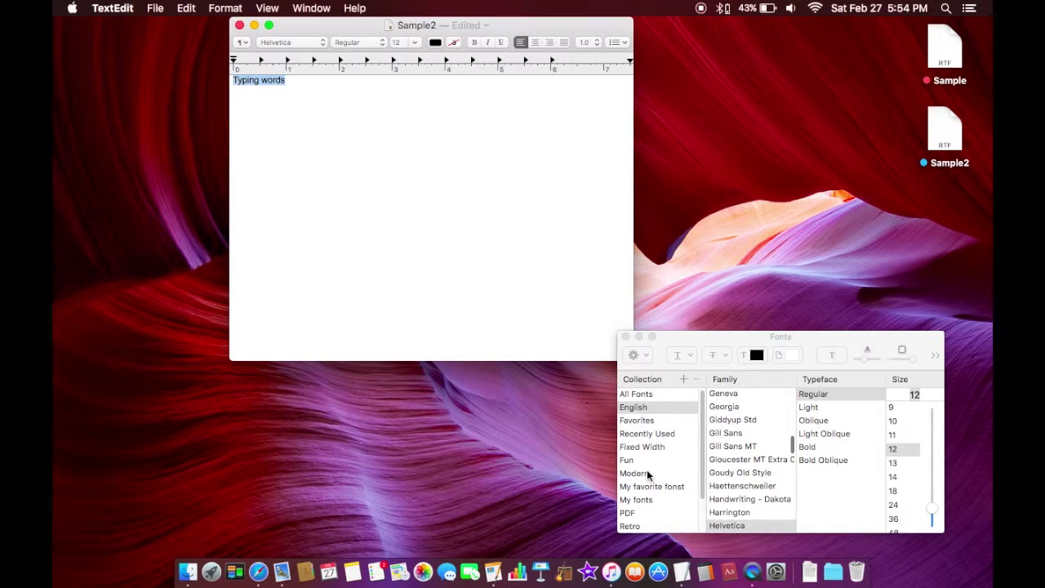
pyautogui.click(662, 395)
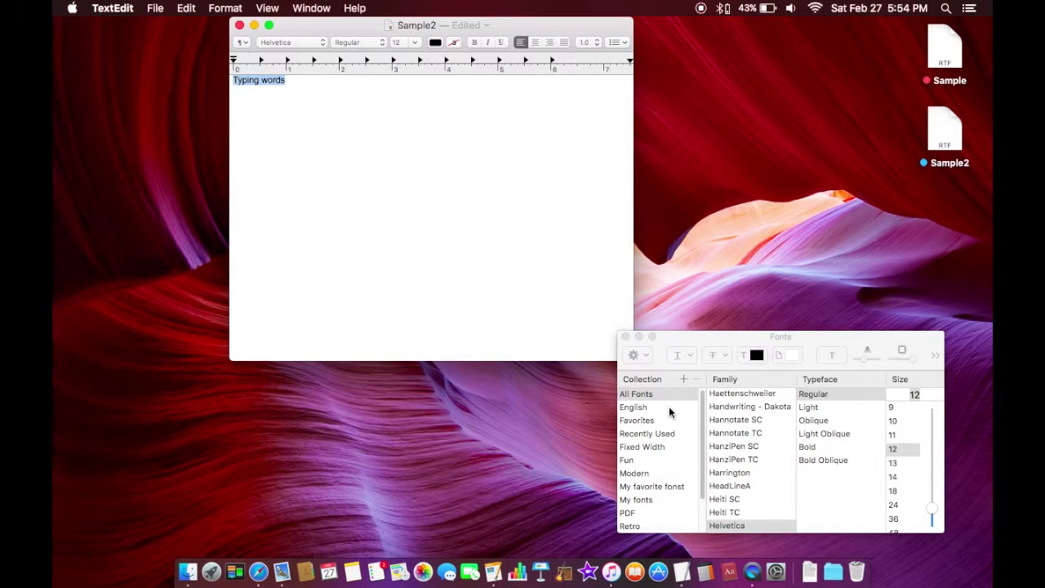
pyautogui.scroll(-5, 729, 425)
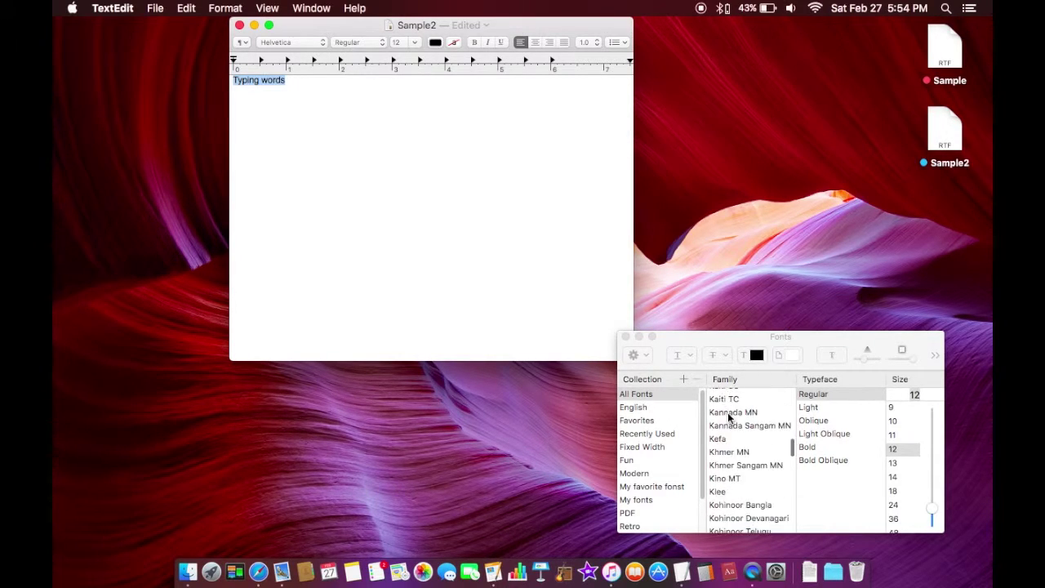
pyautogui.scroll(-5, 763, 469)
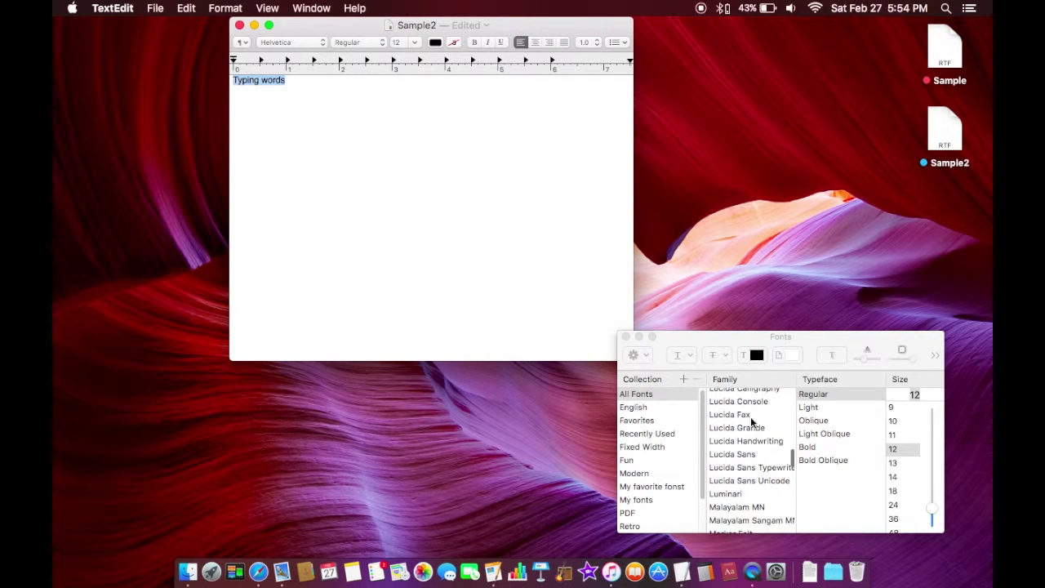
pyautogui.click(747, 428)
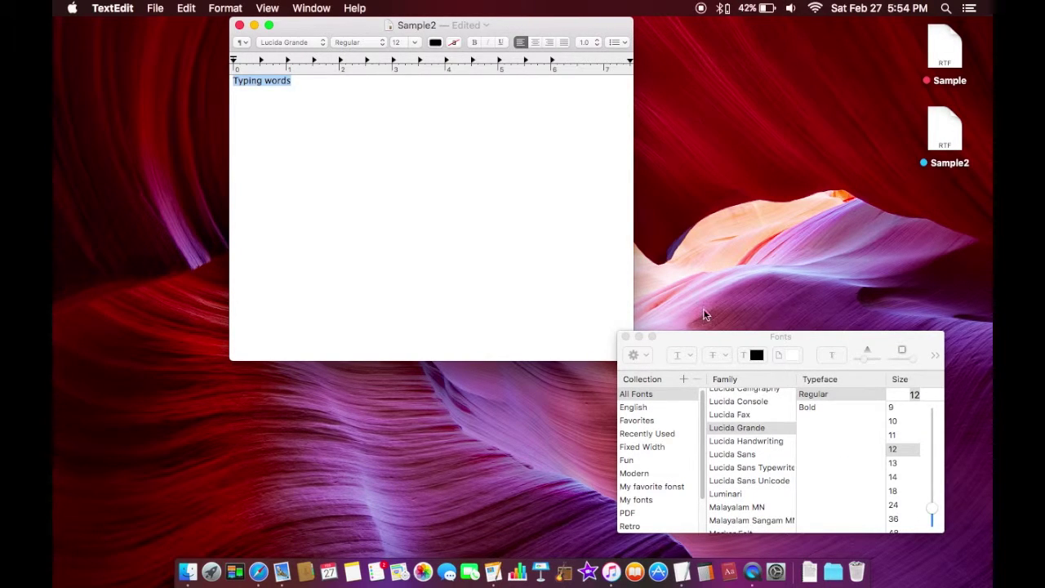
pyautogui.click(626, 337)
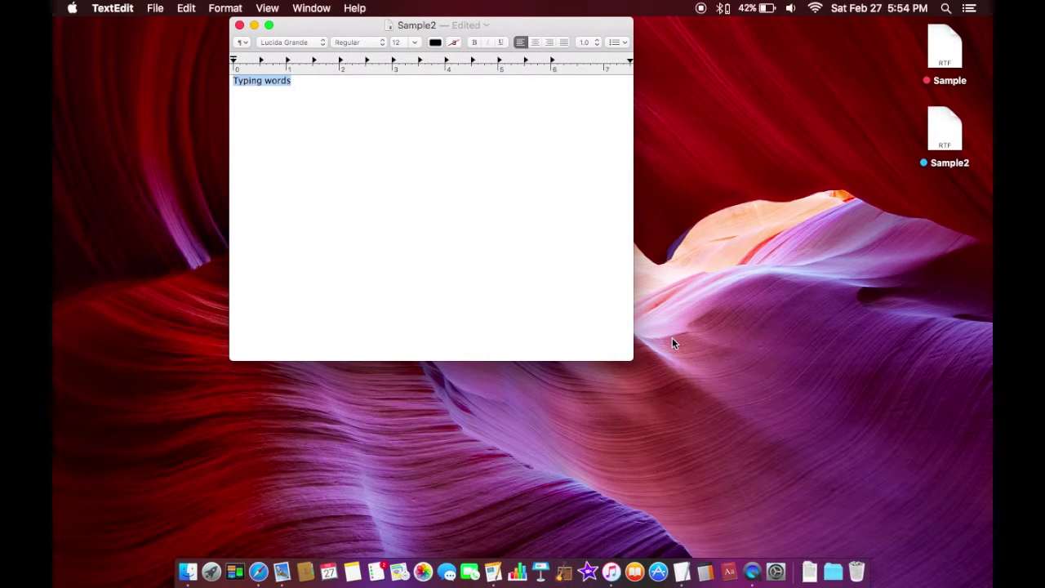
# Make the selected text Bold and set its font size to 96, trying 288 first
pyautogui.click(372, 45)
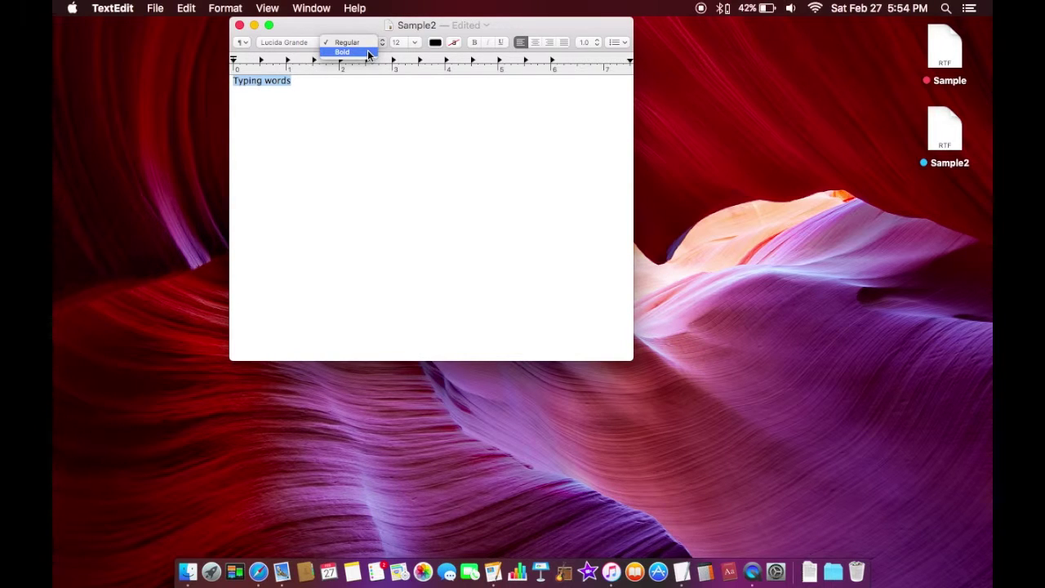
pyautogui.click(367, 54)
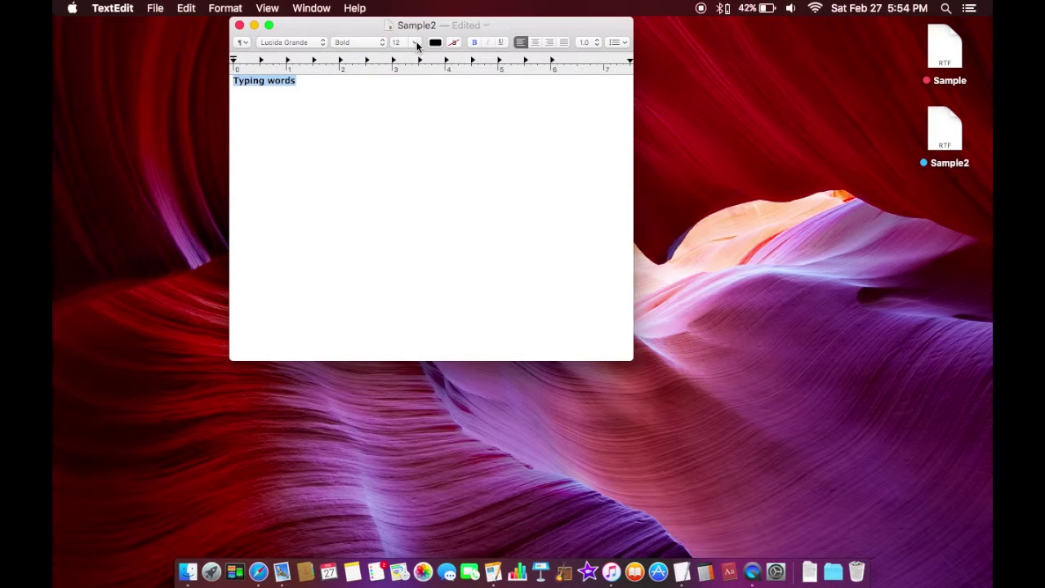
pyautogui.click(416, 44)
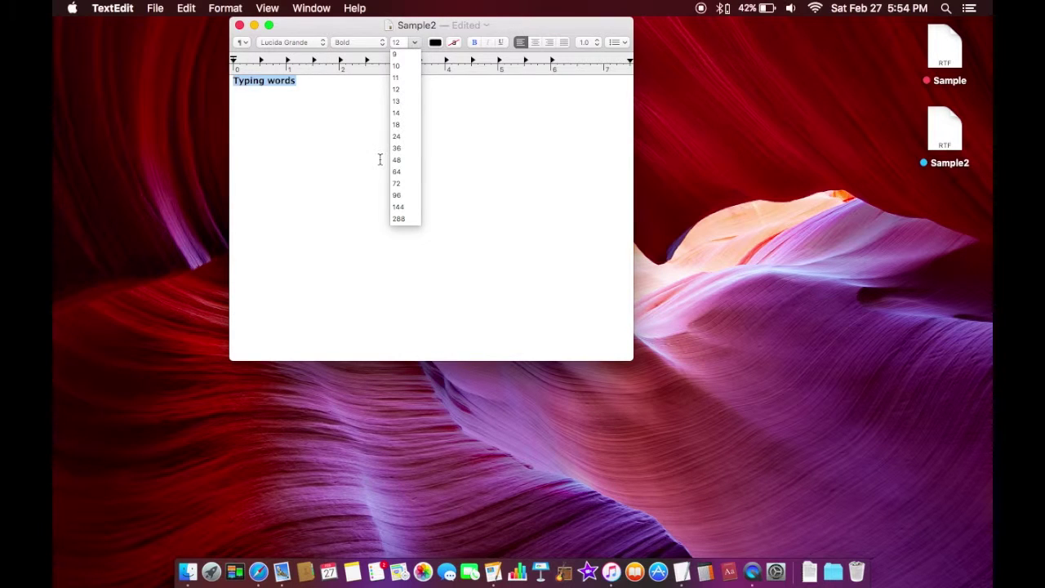
pyautogui.click(417, 218)
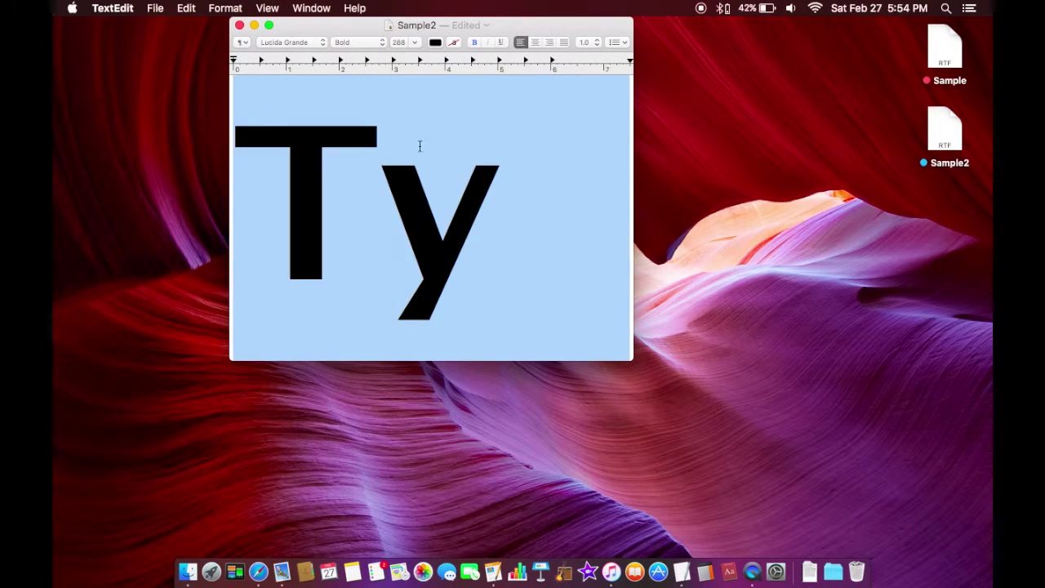
pyautogui.click(416, 44)
pyautogui.click(405, 200)
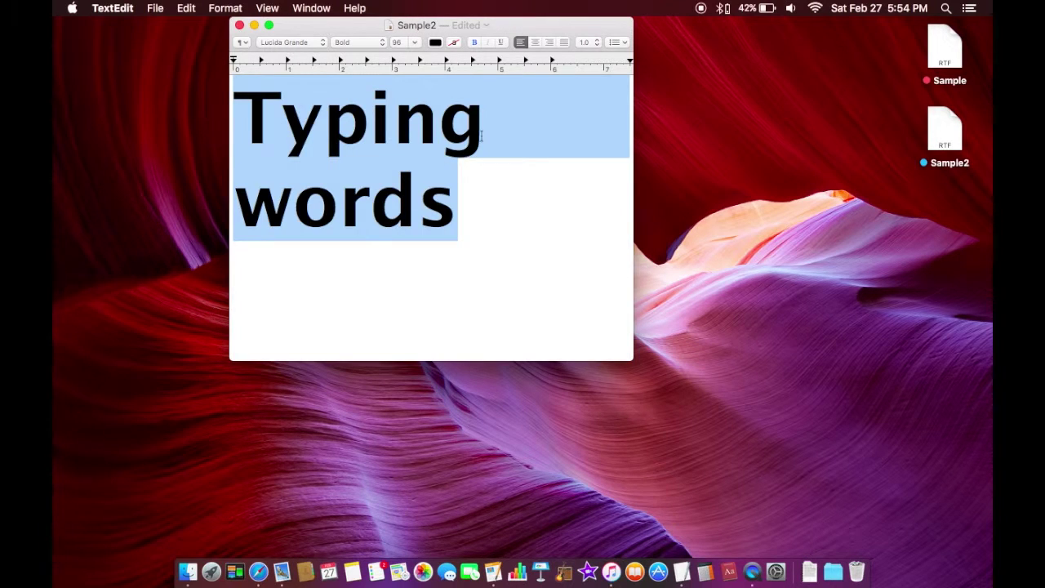
# Color the whole text "Typing words" bright yellow, then deselect it
pyautogui.click(480, 194)
pyautogui.moveTo(490, 196); pyautogui.dragTo(246, 136)
pyautogui.click(436, 43)
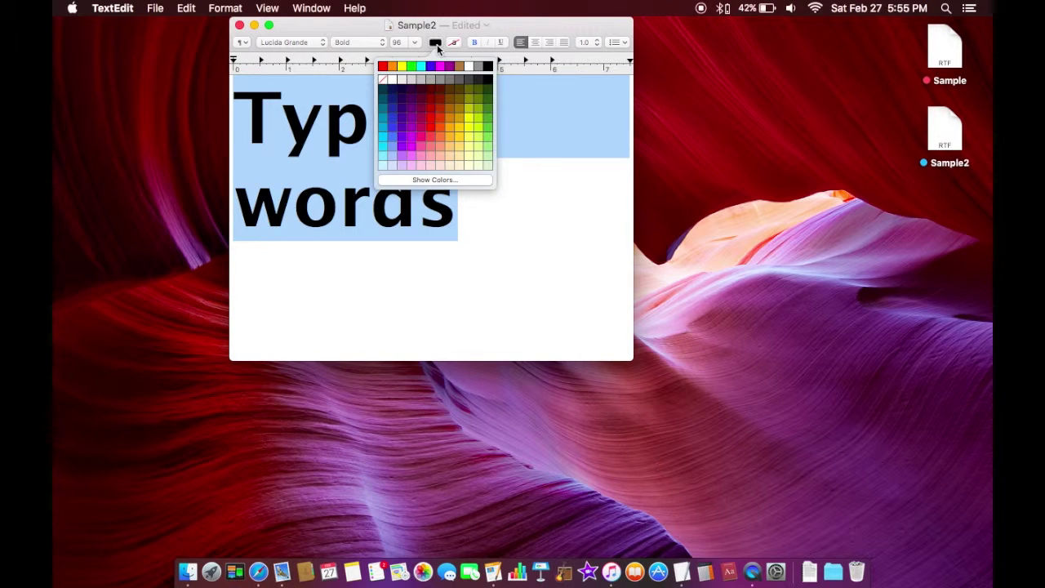
pyautogui.click(470, 129)
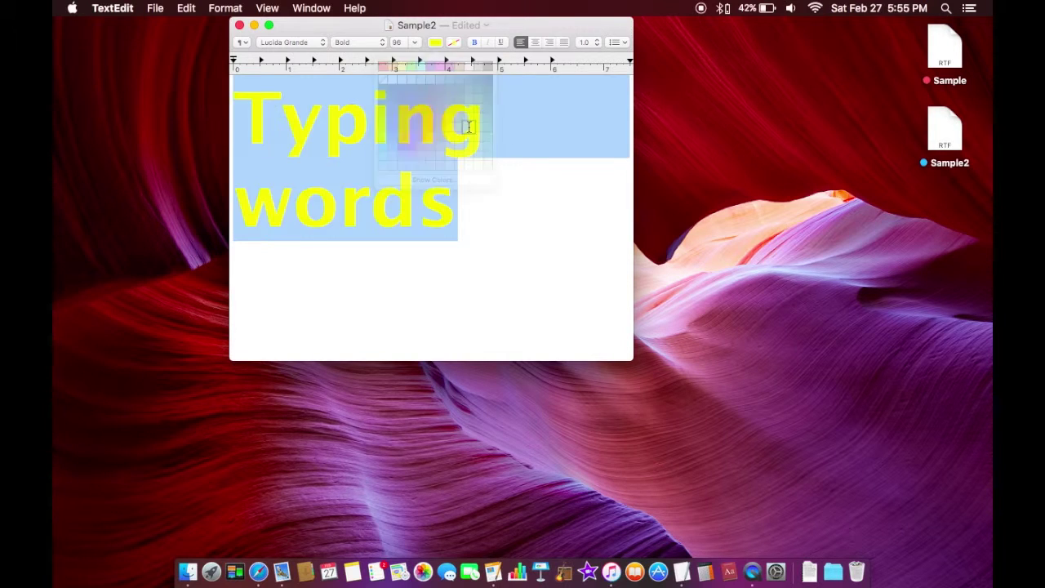
pyautogui.click(468, 173)
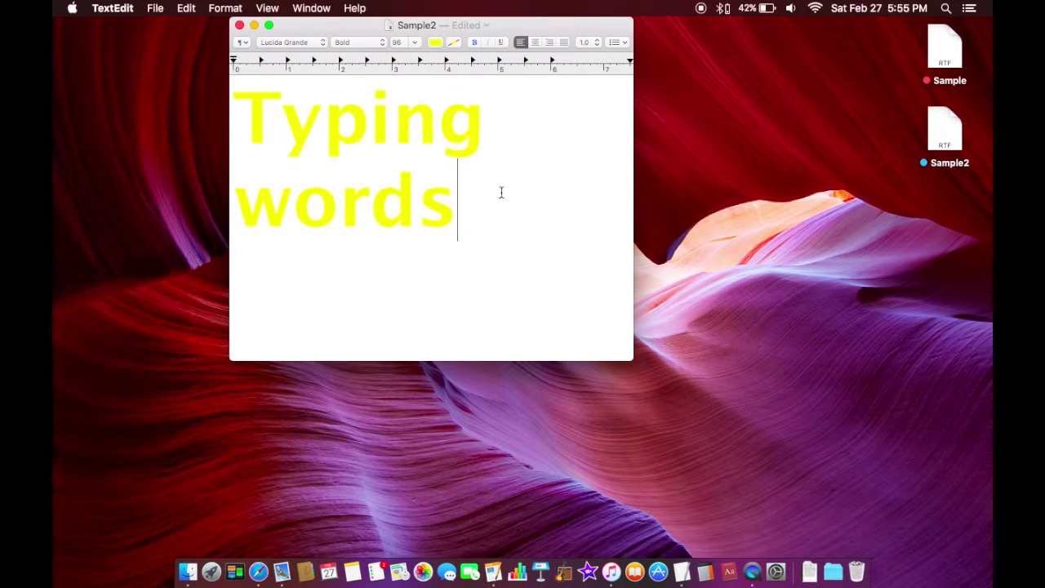
# Give the whole text "Typing words" a medium blue background from the color wheel at full brightness
pyautogui.moveTo(500, 192); pyautogui.dragTo(224, 118)
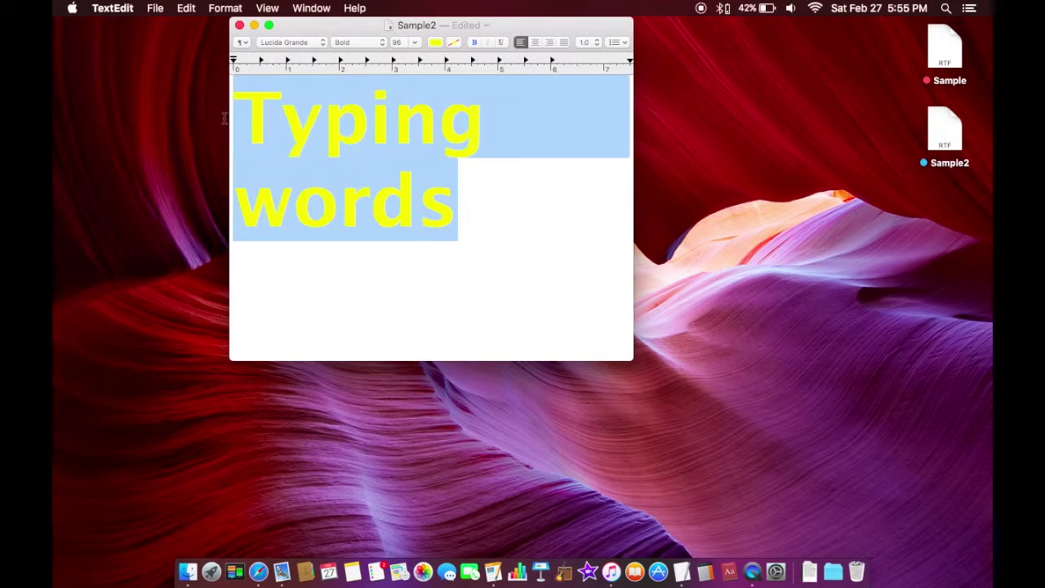
pyautogui.click(455, 44)
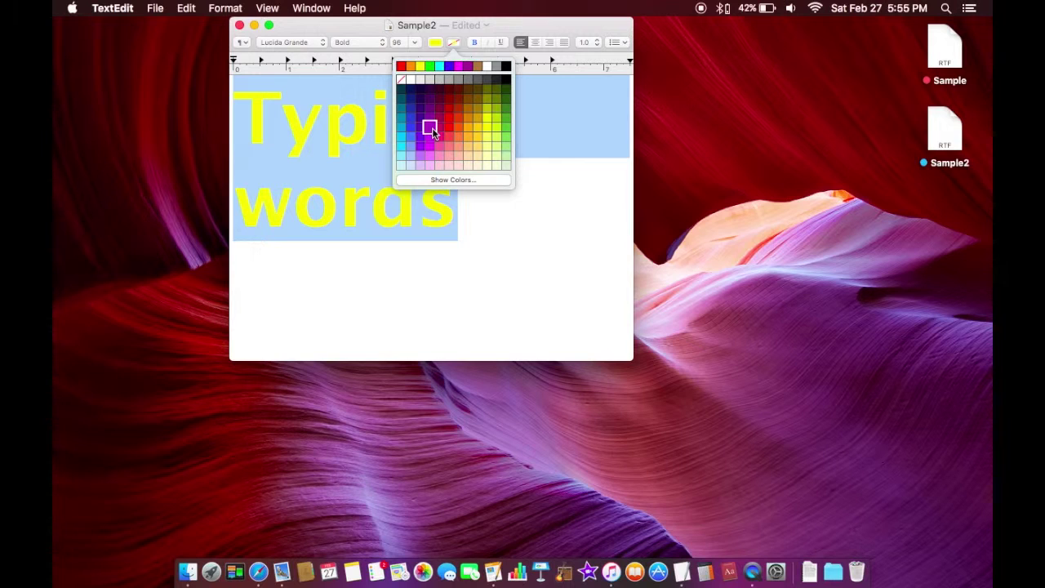
pyautogui.click(482, 180)
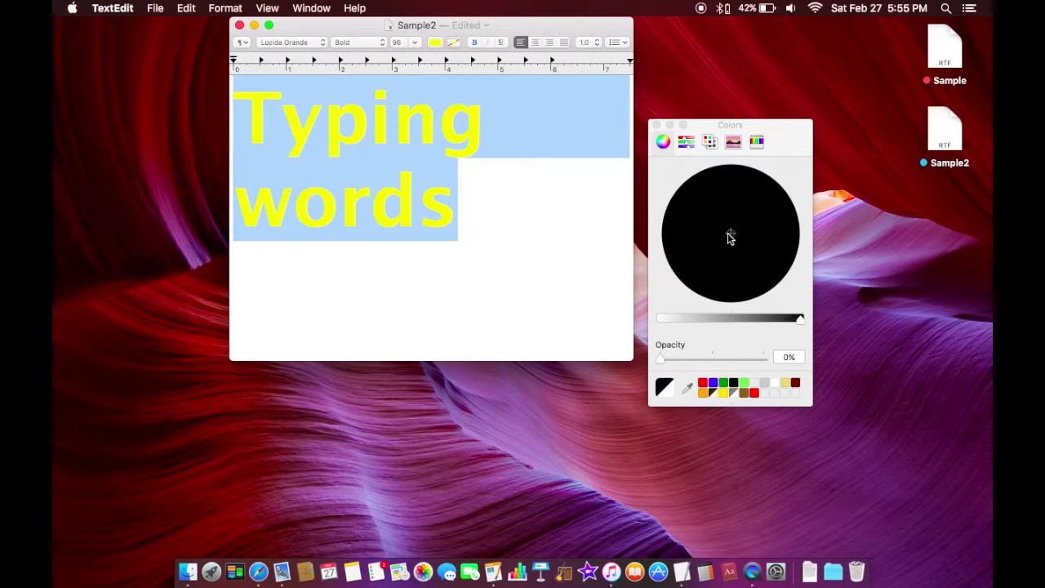
pyautogui.moveTo(730, 237)
pyautogui.mouseDown()
pyautogui.moveTo(691, 182)
pyautogui.moveTo(710, 274)
pyautogui.moveTo(732, 242)
pyautogui.moveTo(721, 229)
pyautogui.mouseUp()
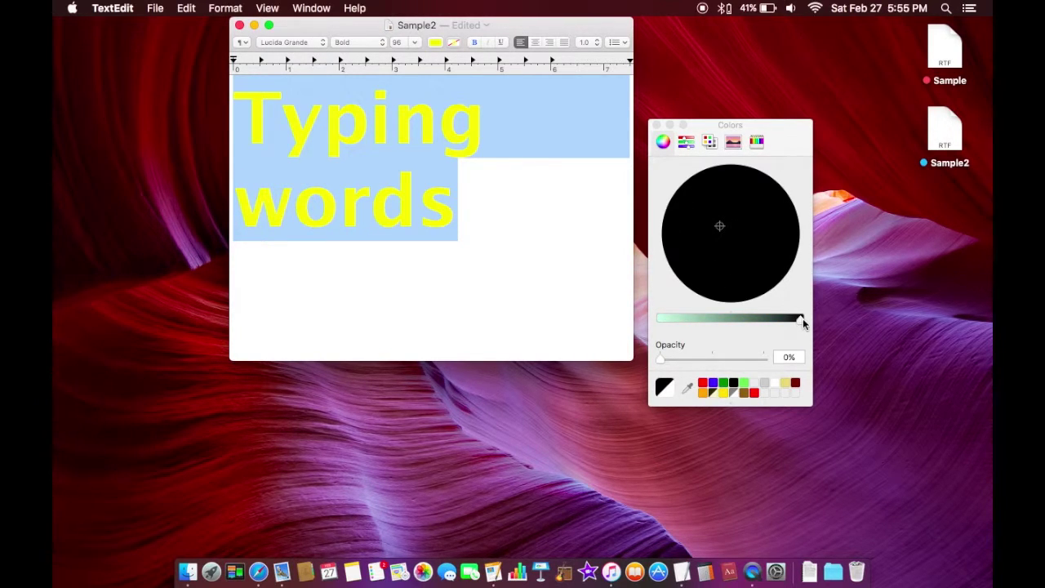
pyautogui.moveTo(802, 319); pyautogui.dragTo(662, 326)
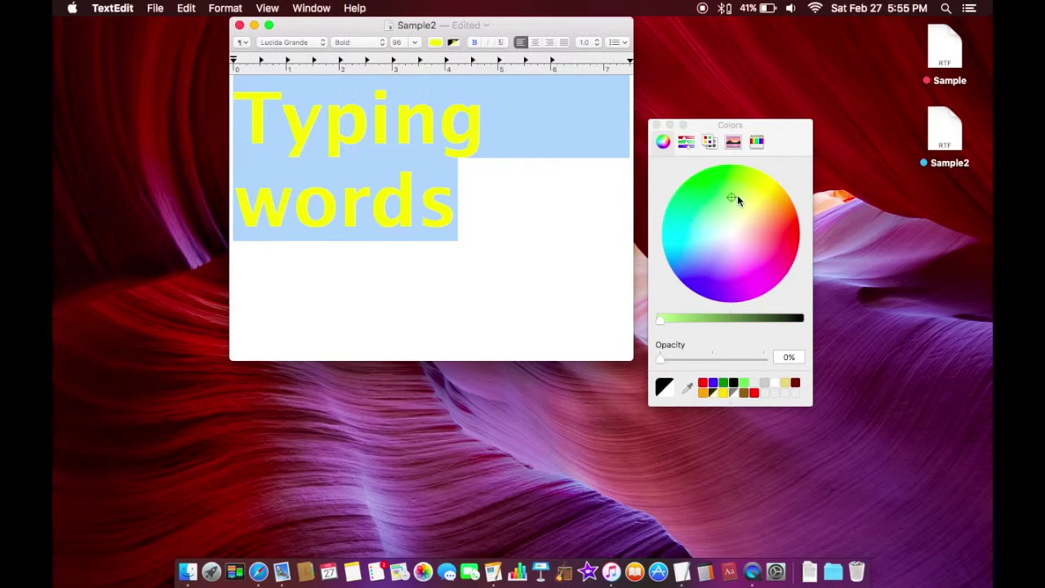
pyautogui.moveTo(782, 227)
pyautogui.mouseDown()
pyautogui.moveTo(789, 256)
pyautogui.moveTo(707, 283)
pyautogui.moveTo(688, 275)
pyautogui.moveTo(705, 285)
pyautogui.moveTo(688, 267)
pyautogui.mouseUp()
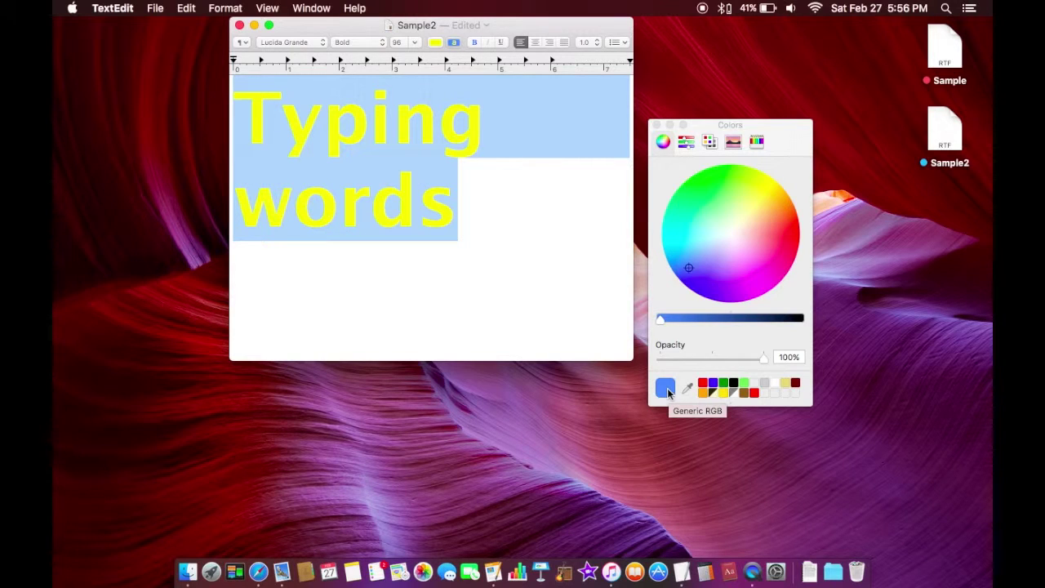
# Store the blue background color as a swatch in the Colors window, close that window and deselect the text
pyautogui.moveTo(670, 396); pyautogui.dragTo(766, 398)
pyautogui.click(765, 397)
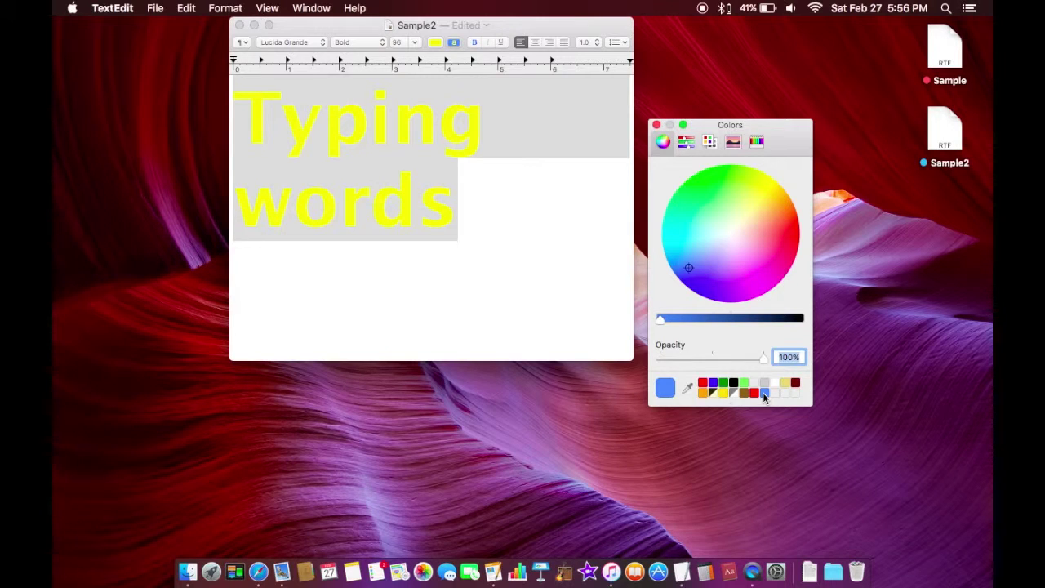
pyautogui.click(660, 114)
pyautogui.click(601, 175)
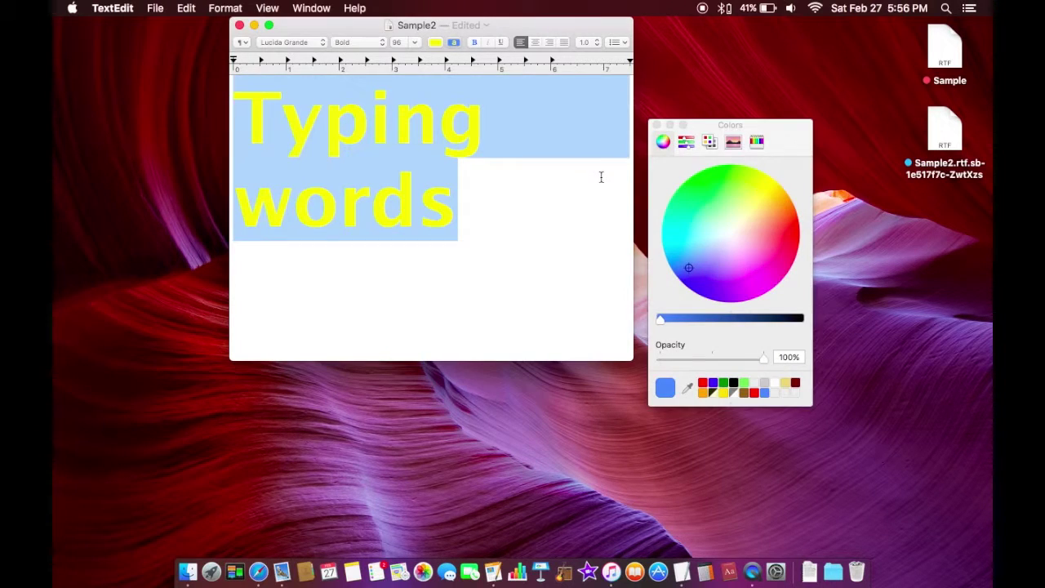
pyautogui.click(653, 125)
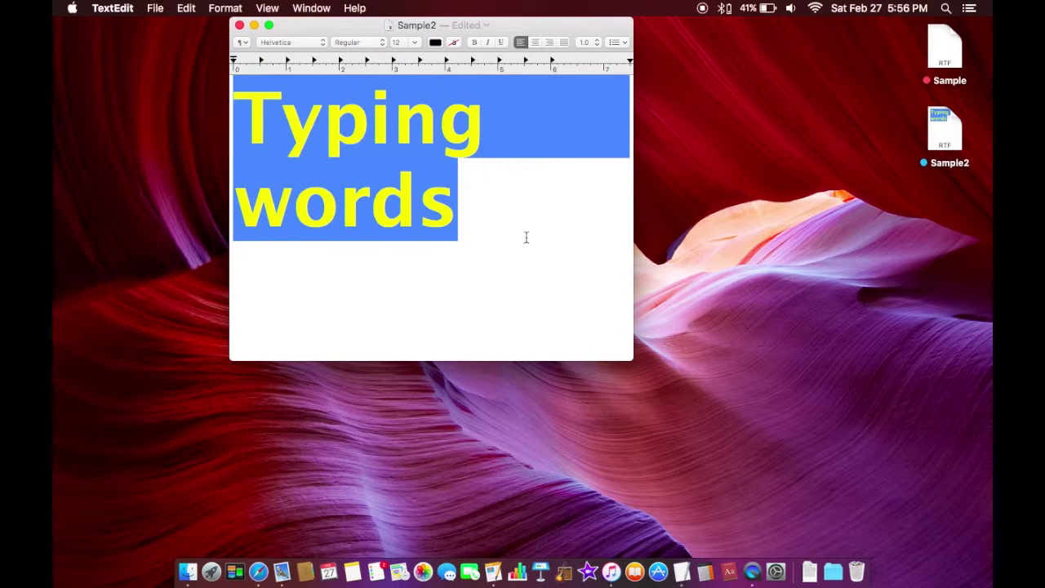
# Select "Typing words" again, switch Bold off and back on, and underline the text
pyautogui.moveTo(496, 219); pyautogui.dragTo(246, 127)
pyautogui.click(475, 42)
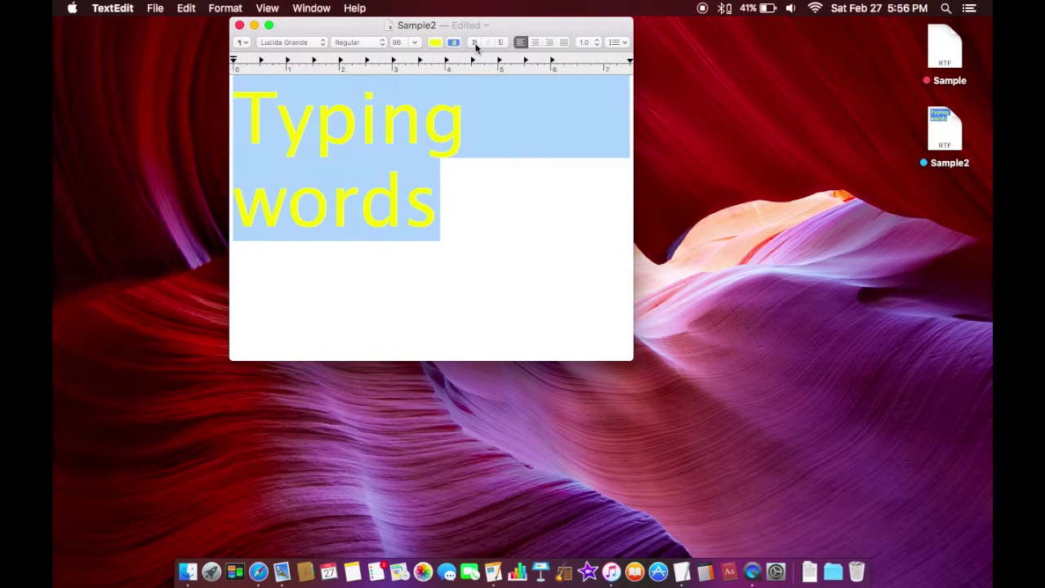
pyautogui.click(475, 44)
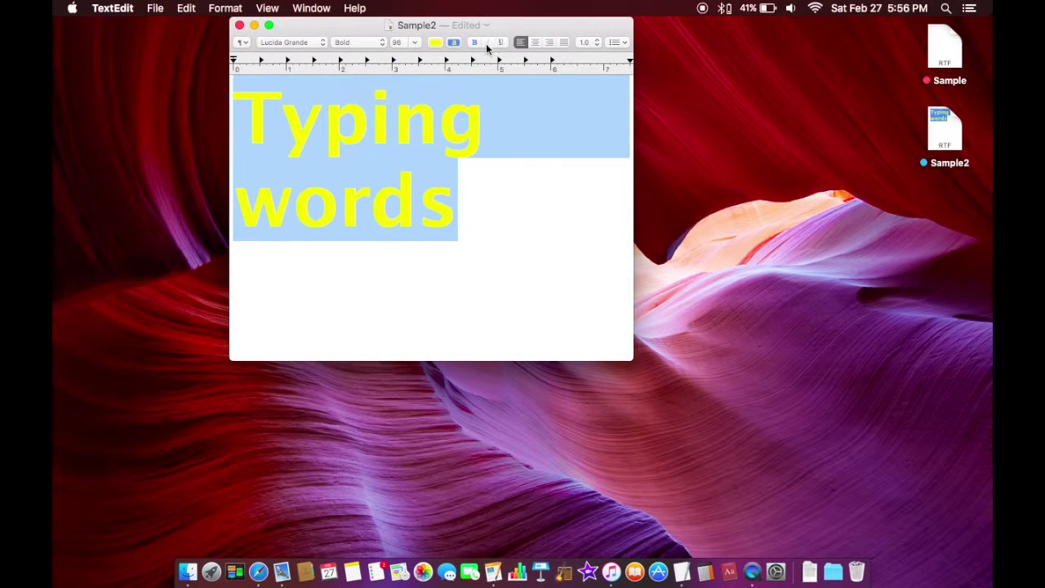
pyautogui.click(502, 42)
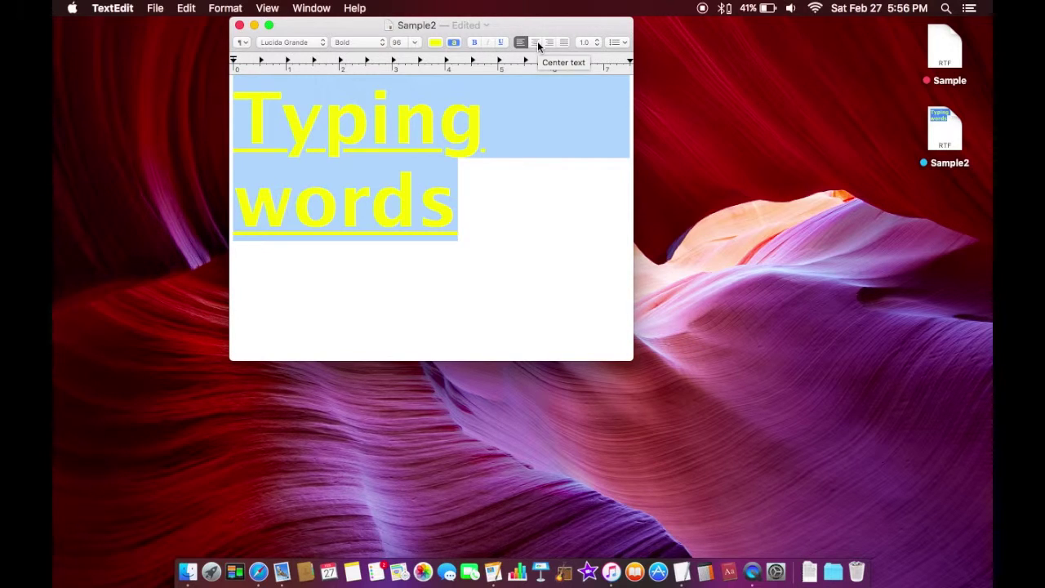
# Try center and right alignment on the selected text and return it to left alignment
pyautogui.click(537, 43)
pyautogui.click(551, 42)
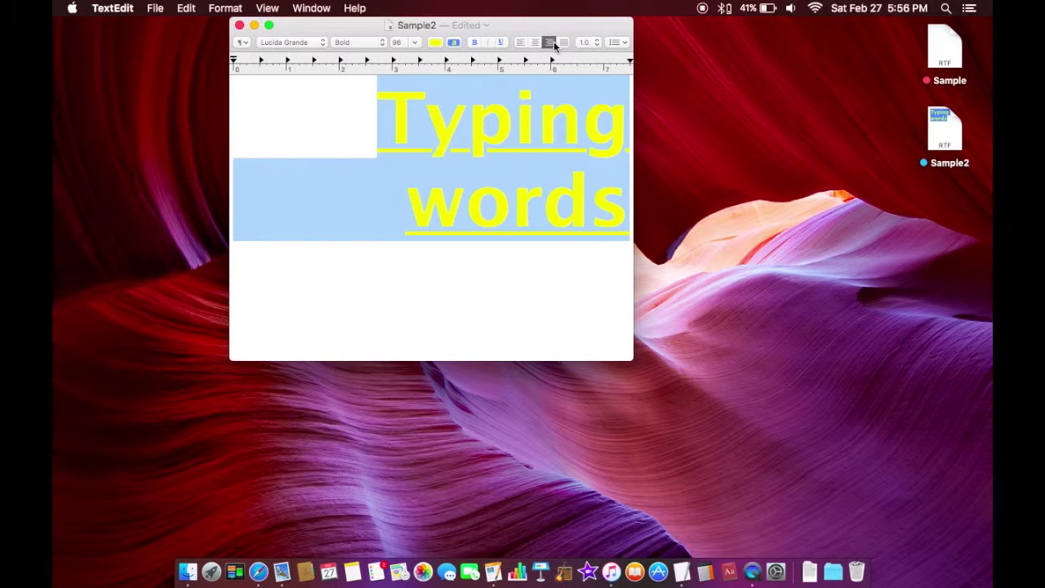
pyautogui.click(520, 44)
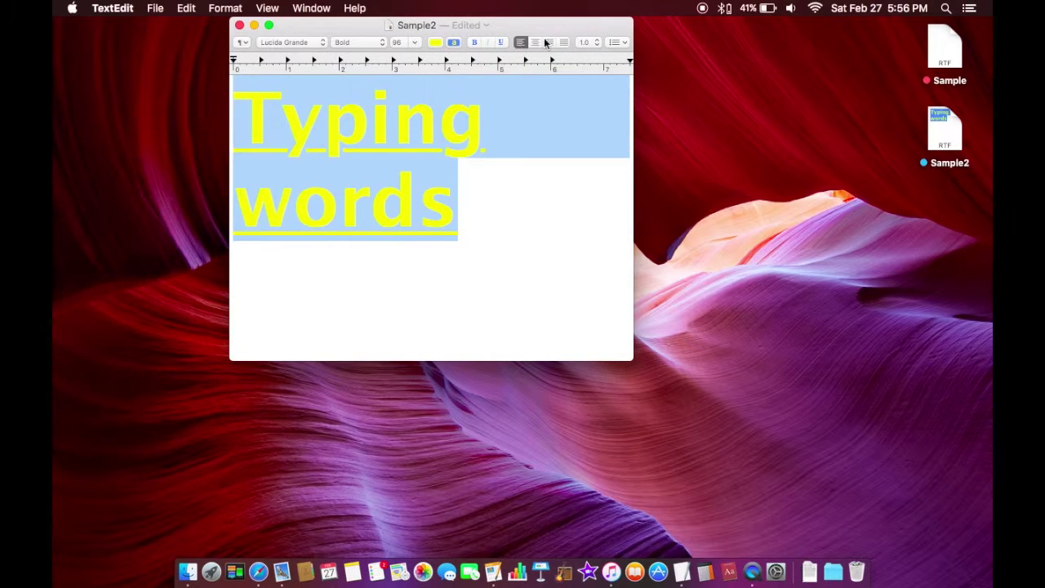
# Try line spacings of 2.0 and 0.5 on the selected text, ending with 1.5
pyautogui.click(596, 41)
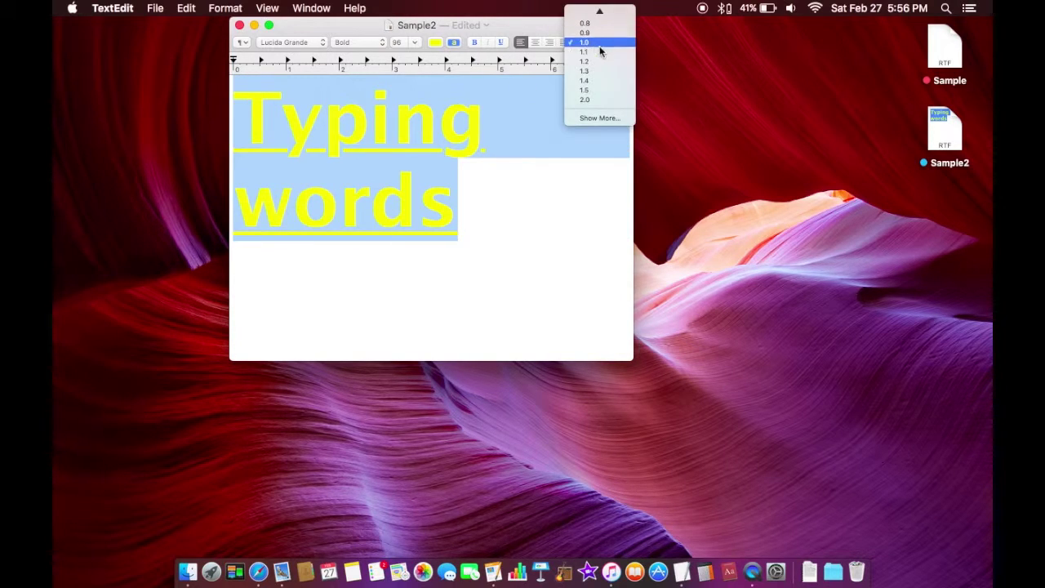
pyautogui.click(613, 101)
pyautogui.click(598, 46)
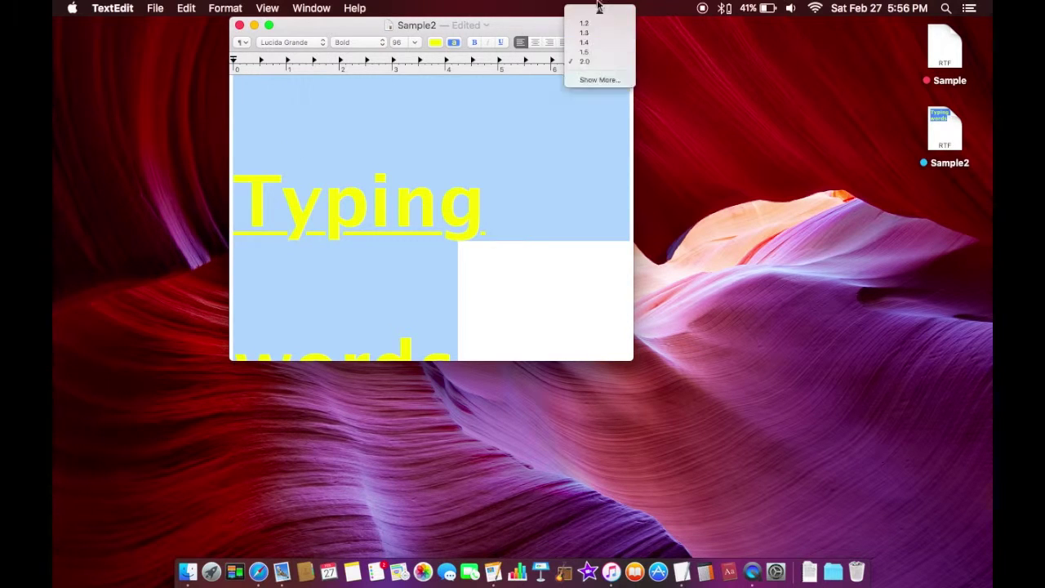
pyautogui.click(594, 18)
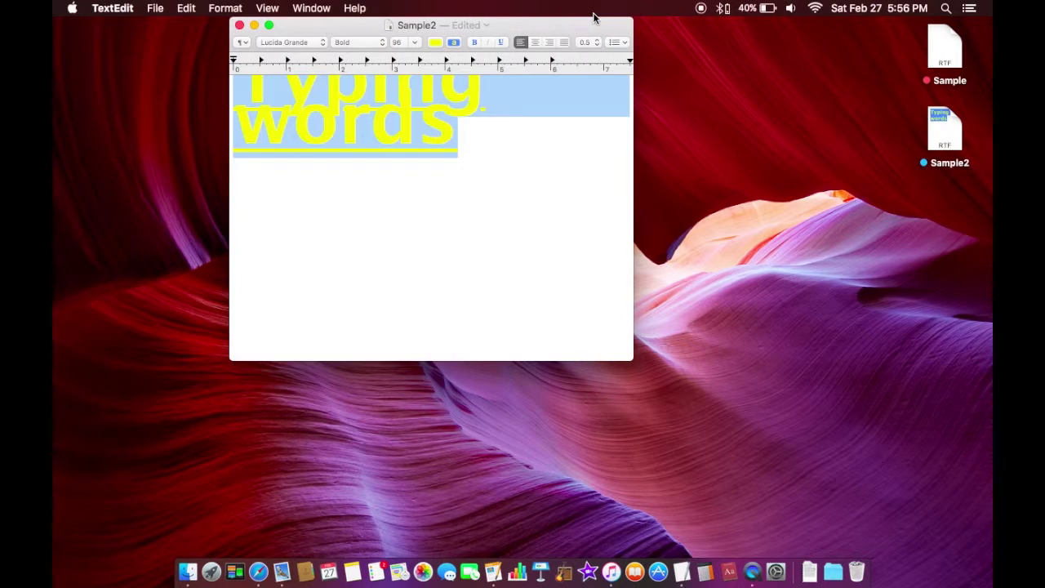
pyautogui.click(593, 43)
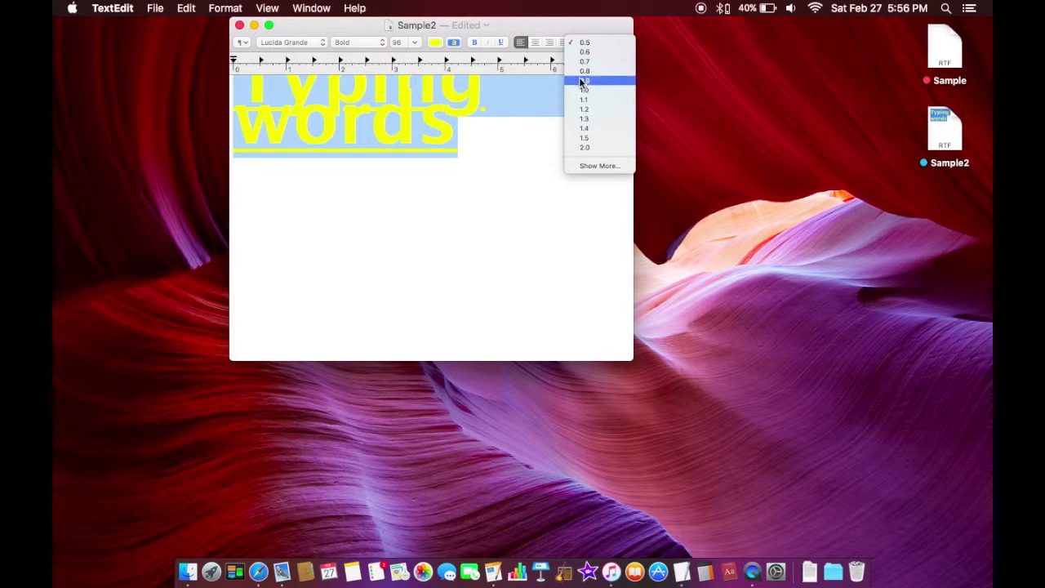
pyautogui.click(583, 138)
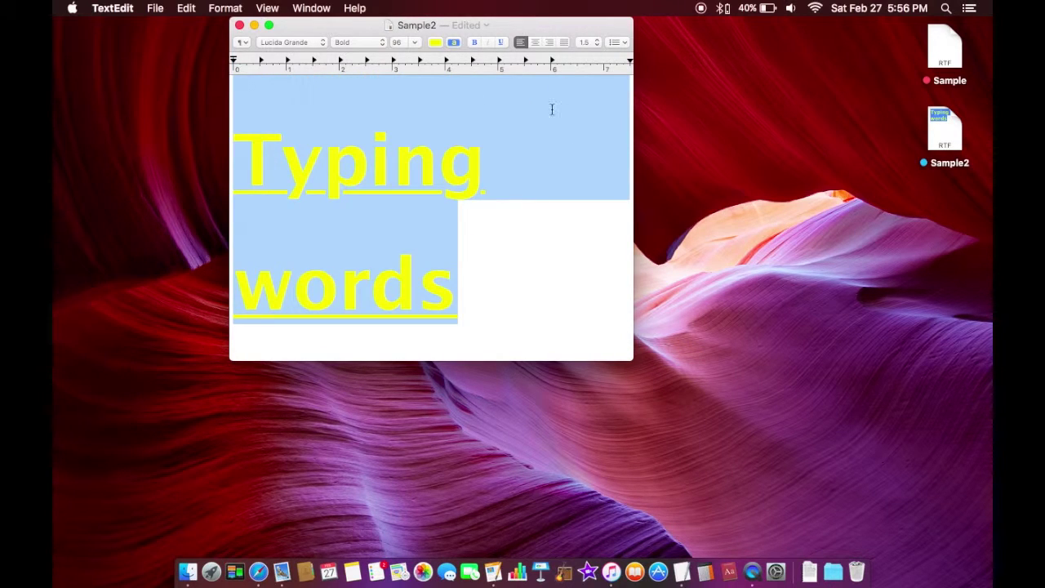
# Set a custom line height multiple of 3 for the selected text in the detailed spacing options and deselect the text
pyautogui.click(587, 43)
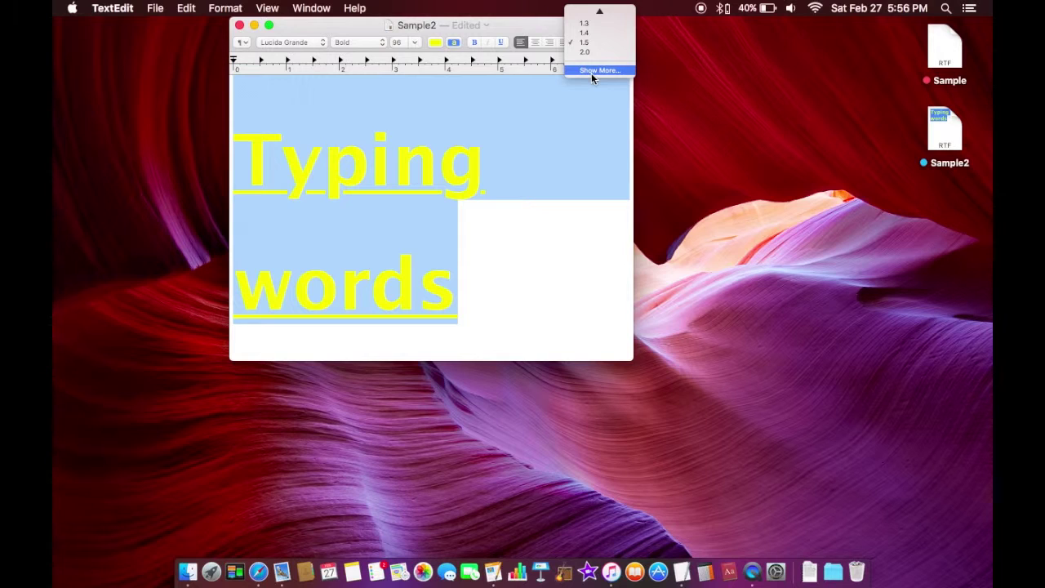
pyautogui.click(591, 71)
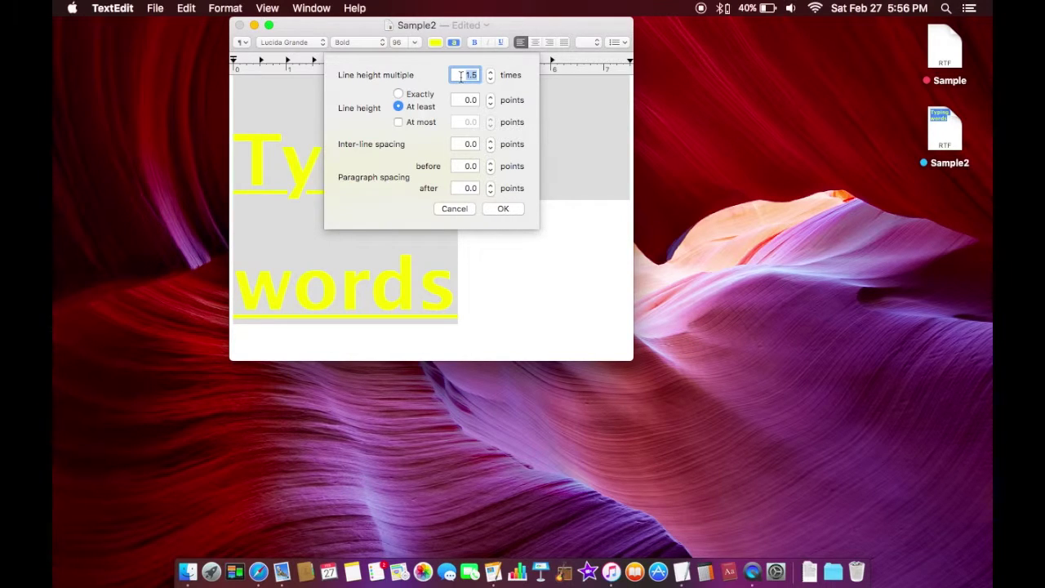
pyautogui.write('3')
pyautogui.press('Return')
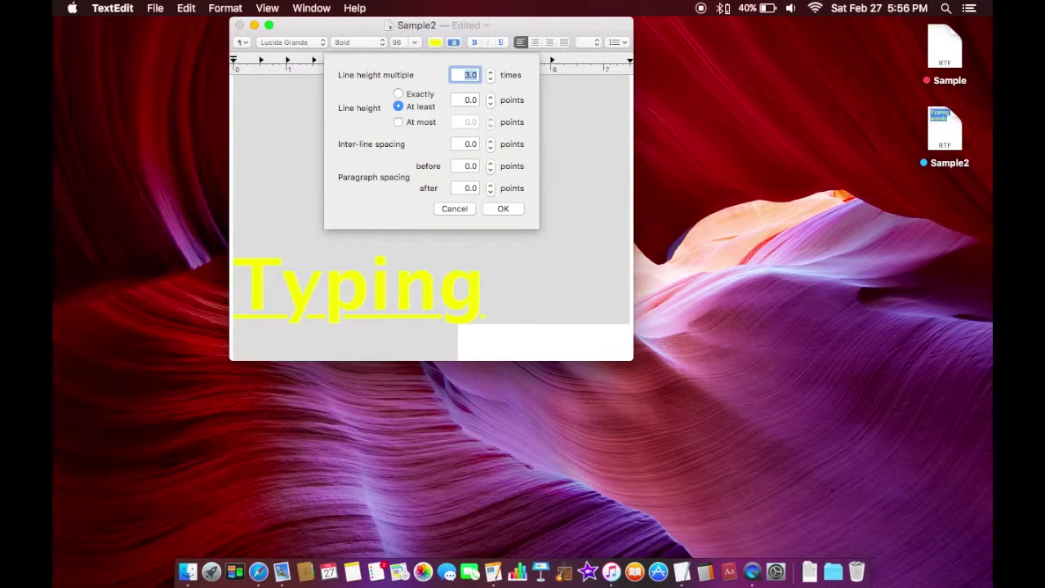
pyautogui.click(520, 211)
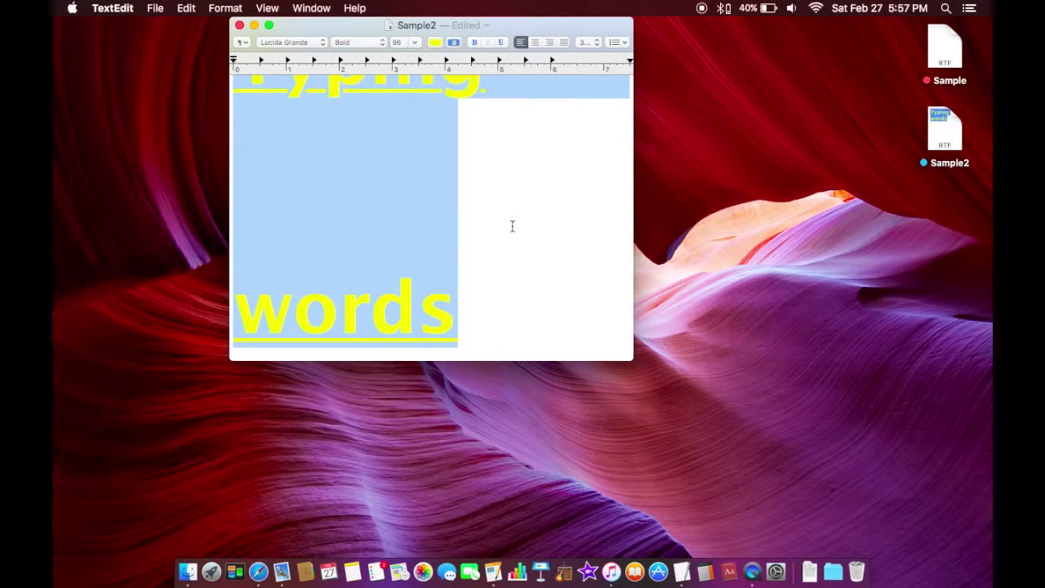
pyautogui.moveTo(483, 225); pyautogui.dragTo(240, 206)
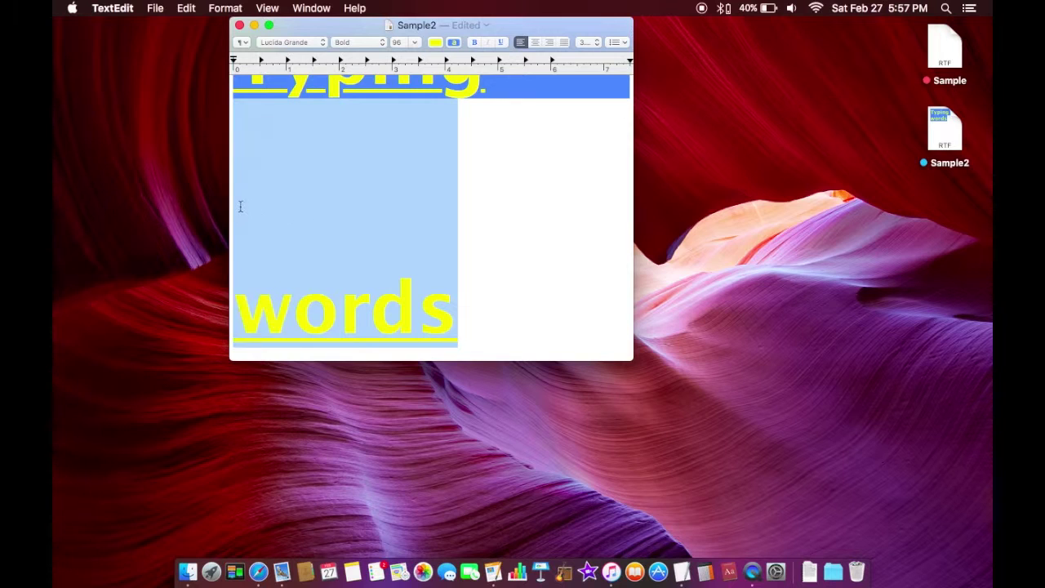
pyautogui.click(468, 308)
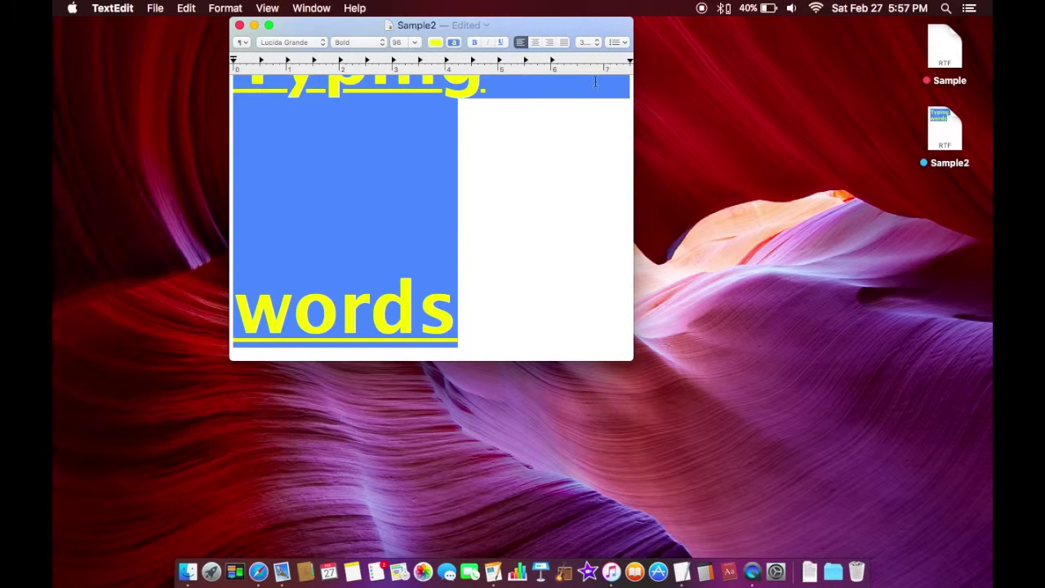
# Turn the "Typing words" paragraph into a list with square bullets and check the bulleted text
pyautogui.click(617, 43)
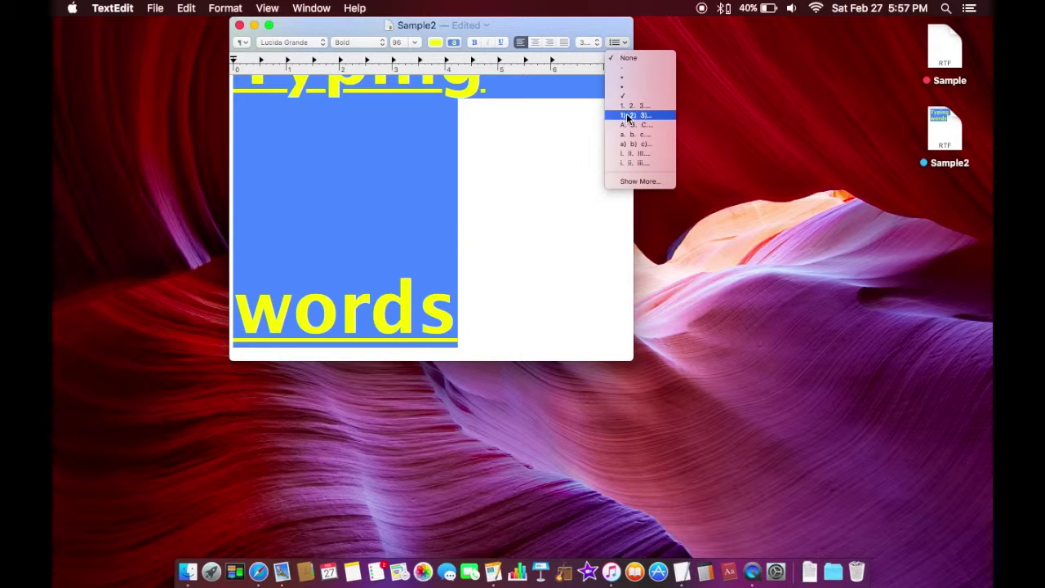
pyautogui.click(627, 89)
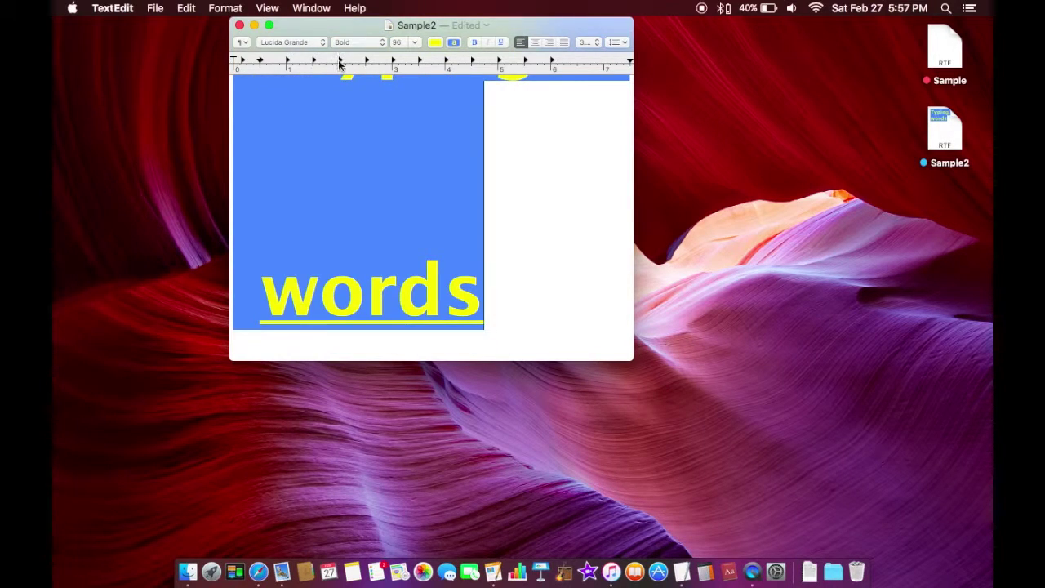
pyautogui.scroll(3, 405, 149)
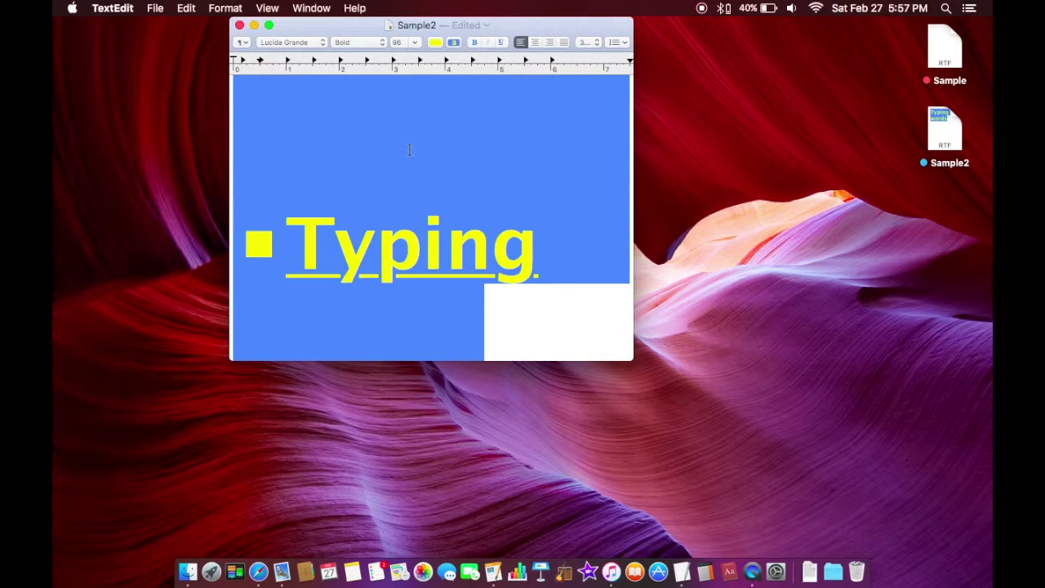
pyautogui.scroll(-2, 409, 149)
pyautogui.scroll(-5, 409, 149)
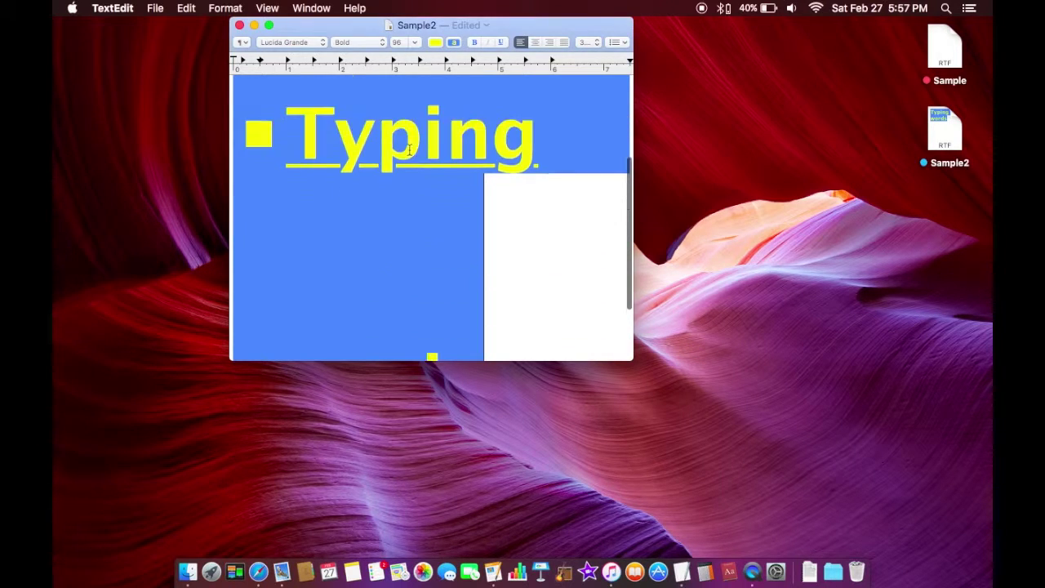